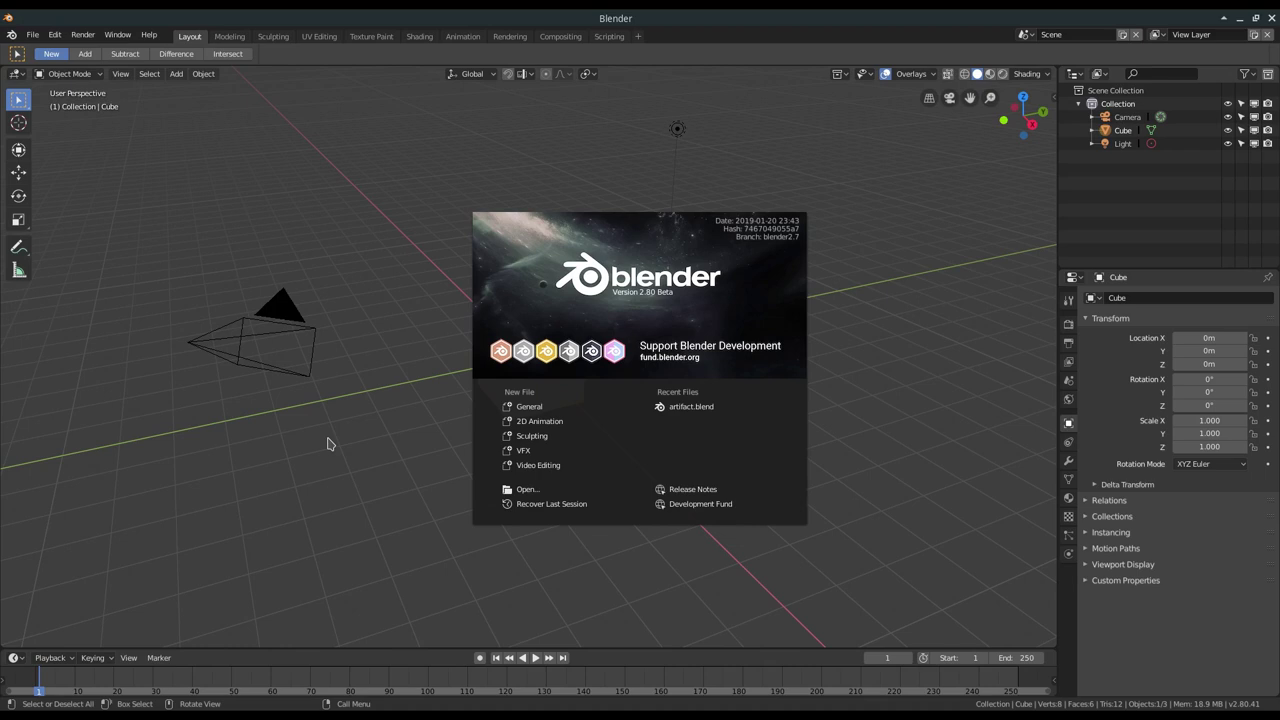
Close the startup splash, then orbit and zoom in and out around the default cube
left_click(327, 443)
mouse_move(310, 430)
middle_mouse_down()
mouse_move(411, 380)
mouse_move(417, 397)
middle_mouse_up()
scroll(527, 375, "up", 1)
scroll(527, 375, "up", 3)
scroll(528, 377, "down", 2)
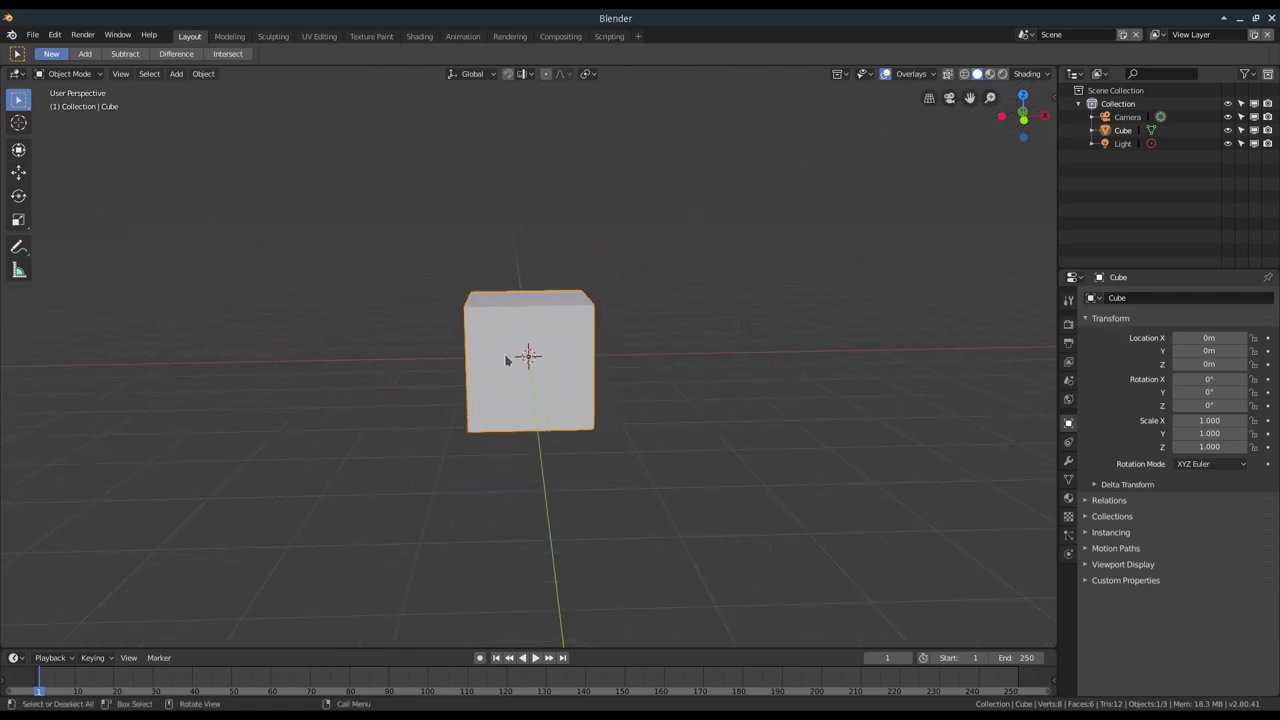
scroll(508, 362, "down", 2)
Orbit to view the cube from the front, zoom out, and tilt to a flatter angle
middle_click_drag(588, 376, 583, 383)
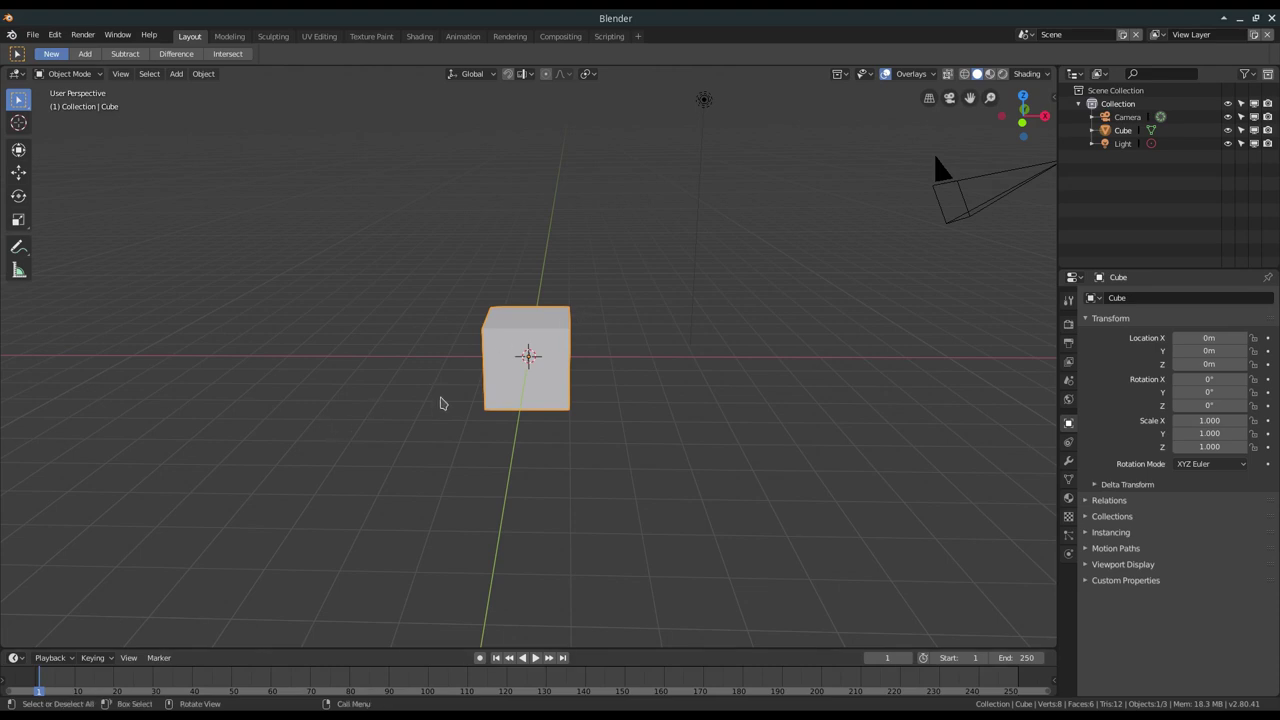
mouse_move(571, 366)
middle_mouse_down()
mouse_move(575, 347)
mouse_move(585, 354)
middle_mouse_up()
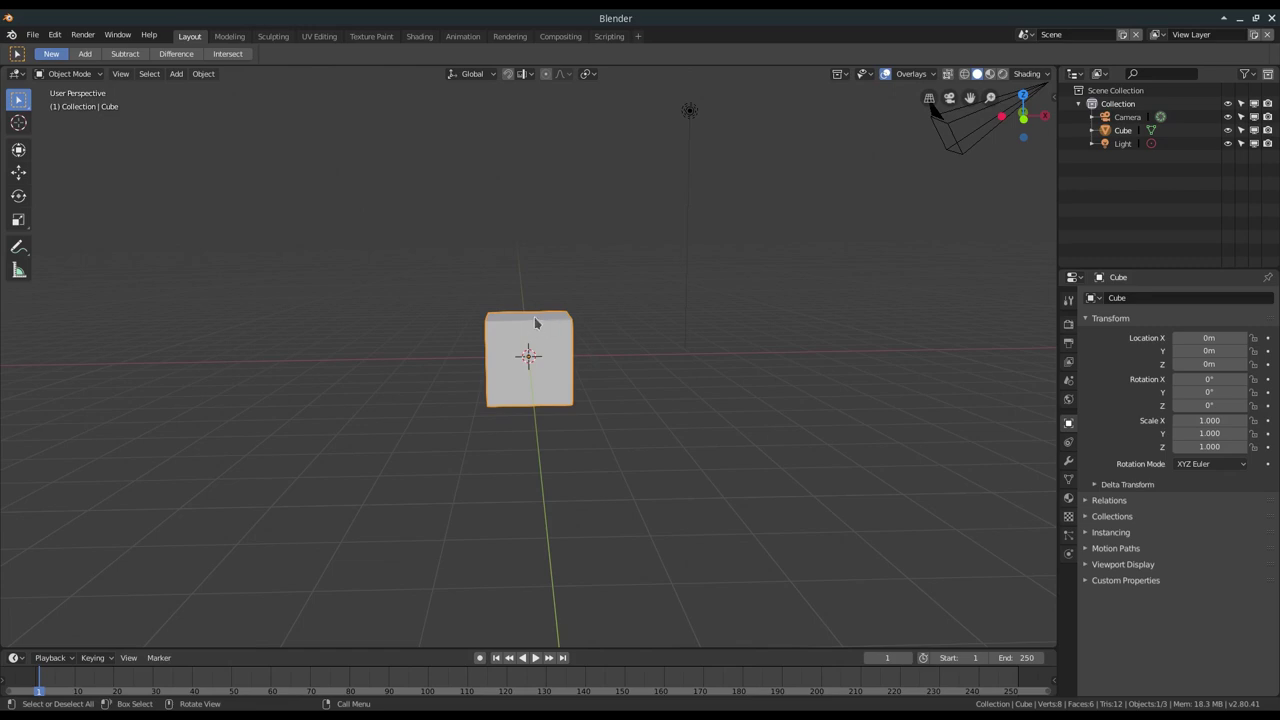
scroll(535, 319, "down", 1)
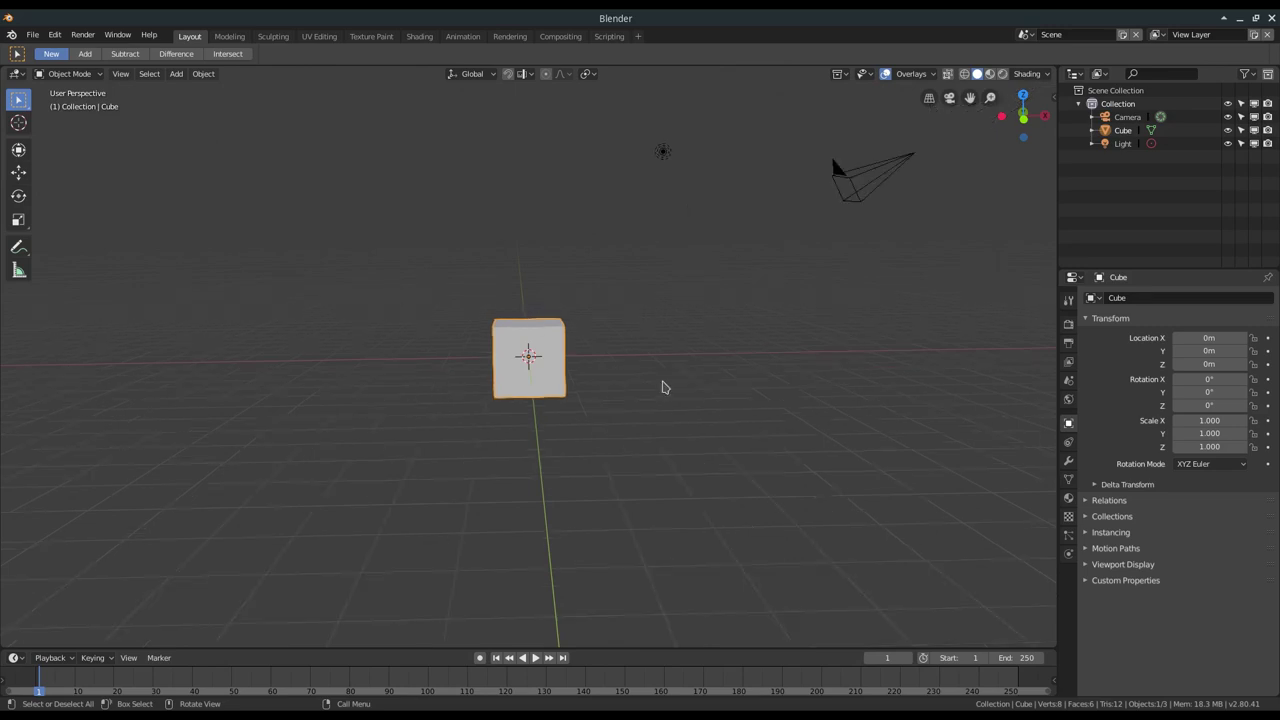
middle_click_drag(637, 363, 631, 434)
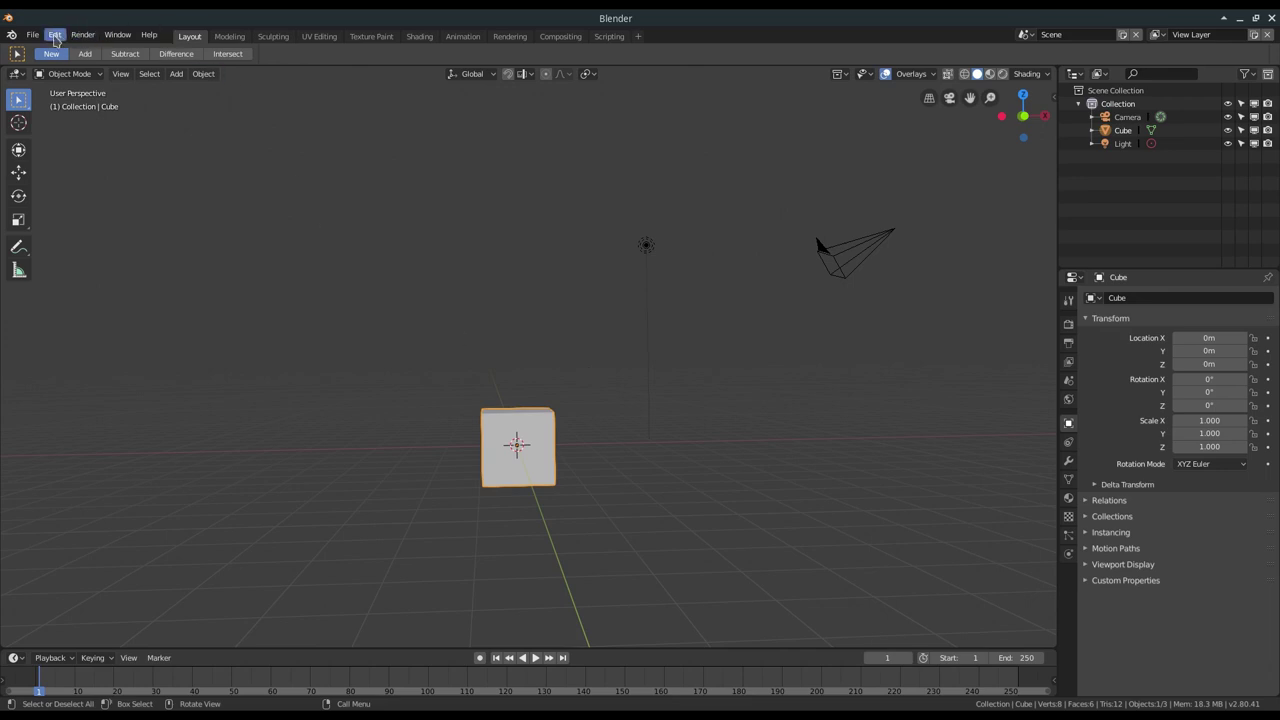
Open Edit > Preferences, centre the window, and show the Interface settings
left_click(55, 36)
left_click(78, 195)
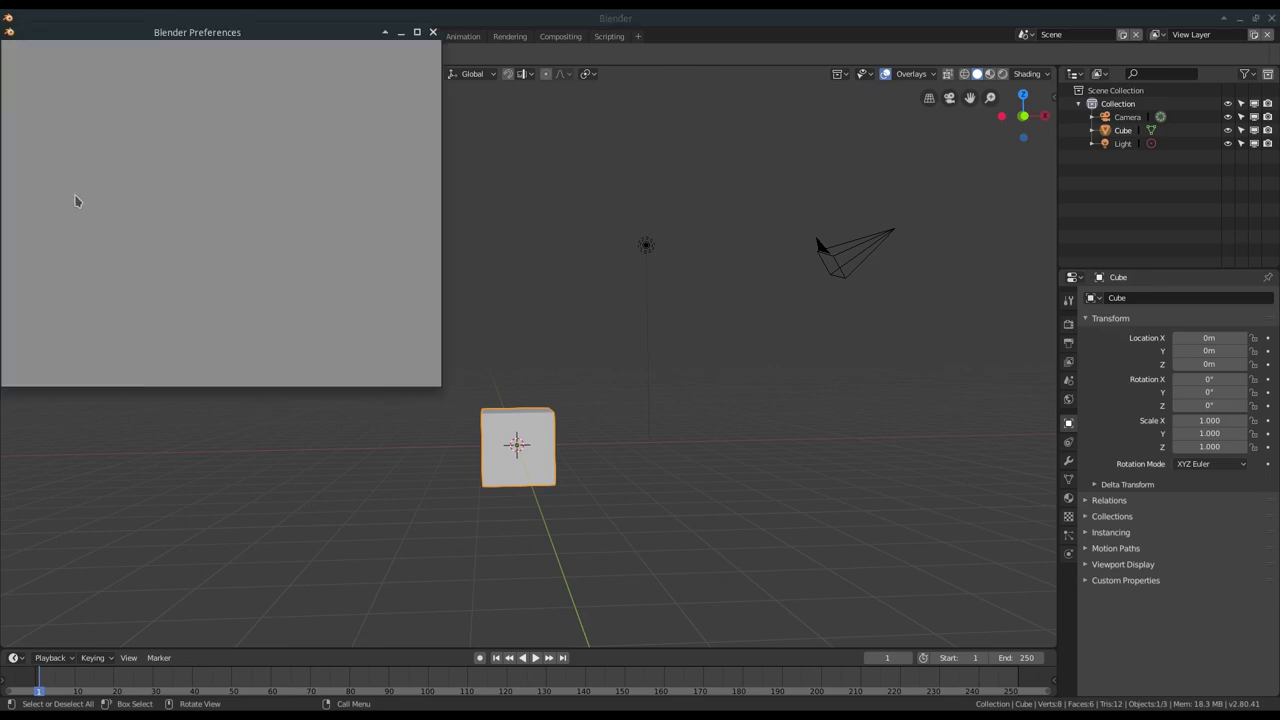
left_click_drag(197, 32, 554, 166)
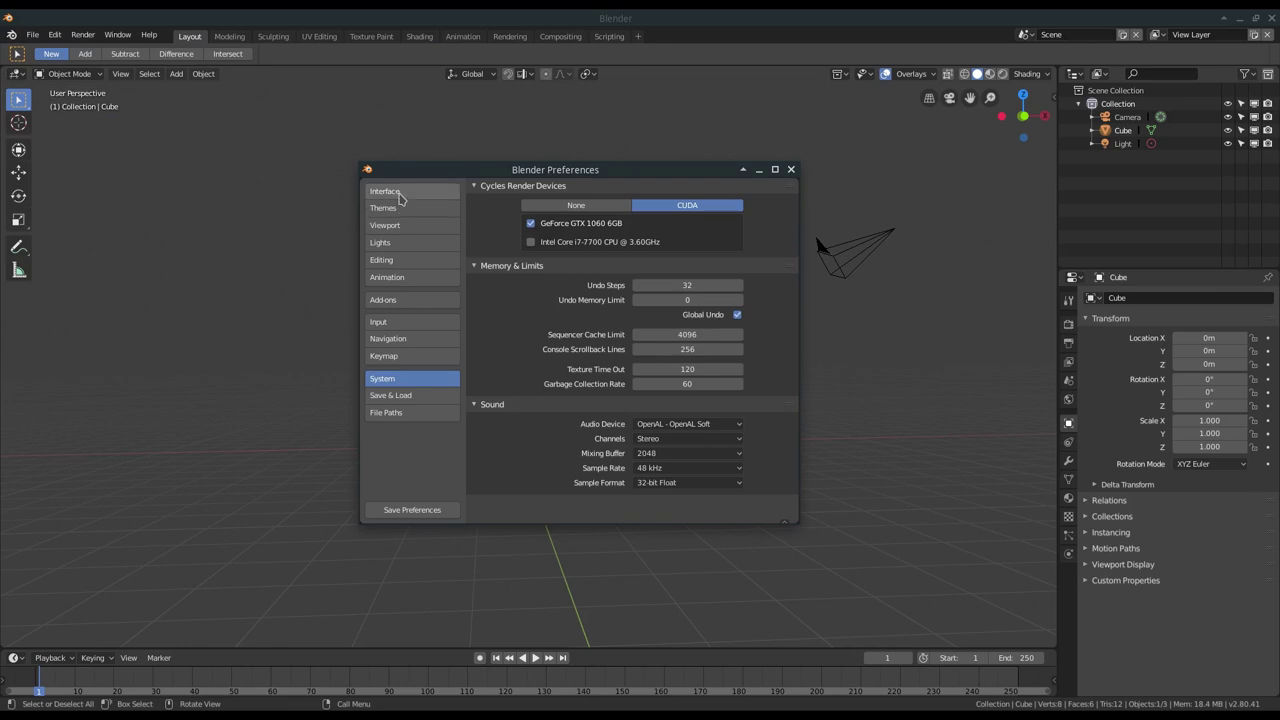
left_click(410, 192)
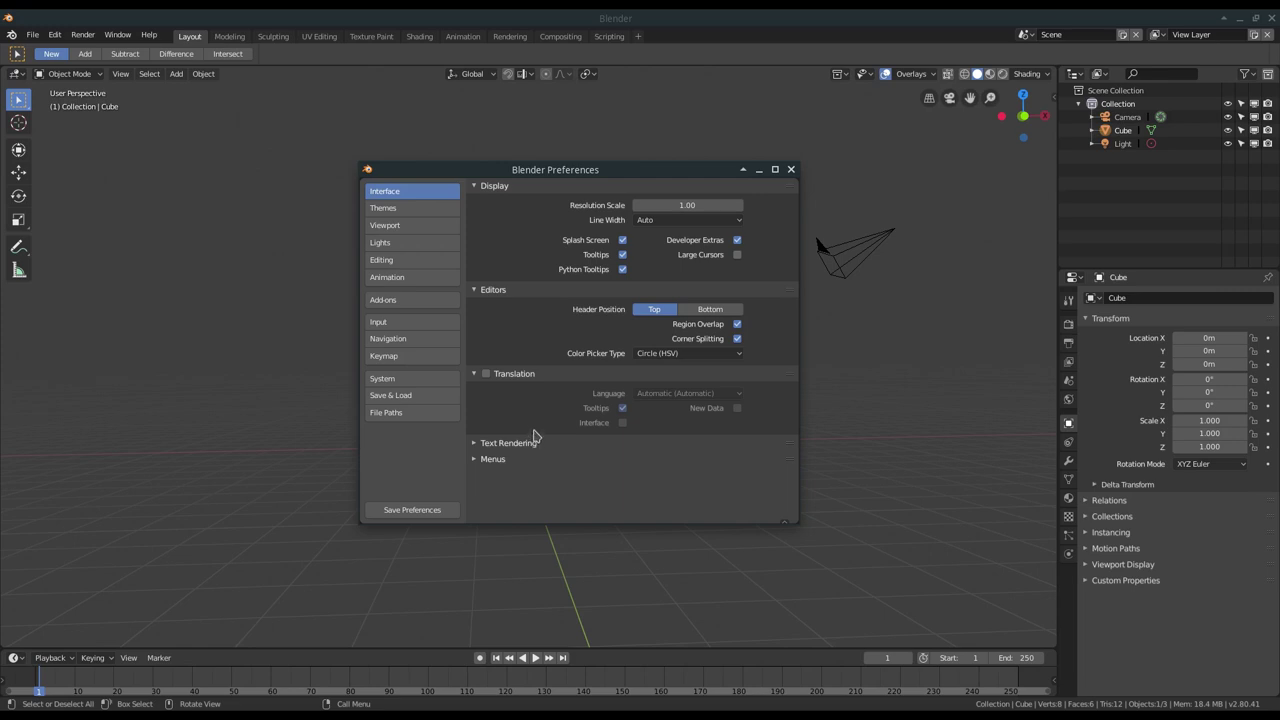
Expand Menus and enable Open on Mouse Over, revealing Top Level 5 and Sub Level 2 delays
left_click(520, 447)
left_click(520, 447)
left_click(502, 460)
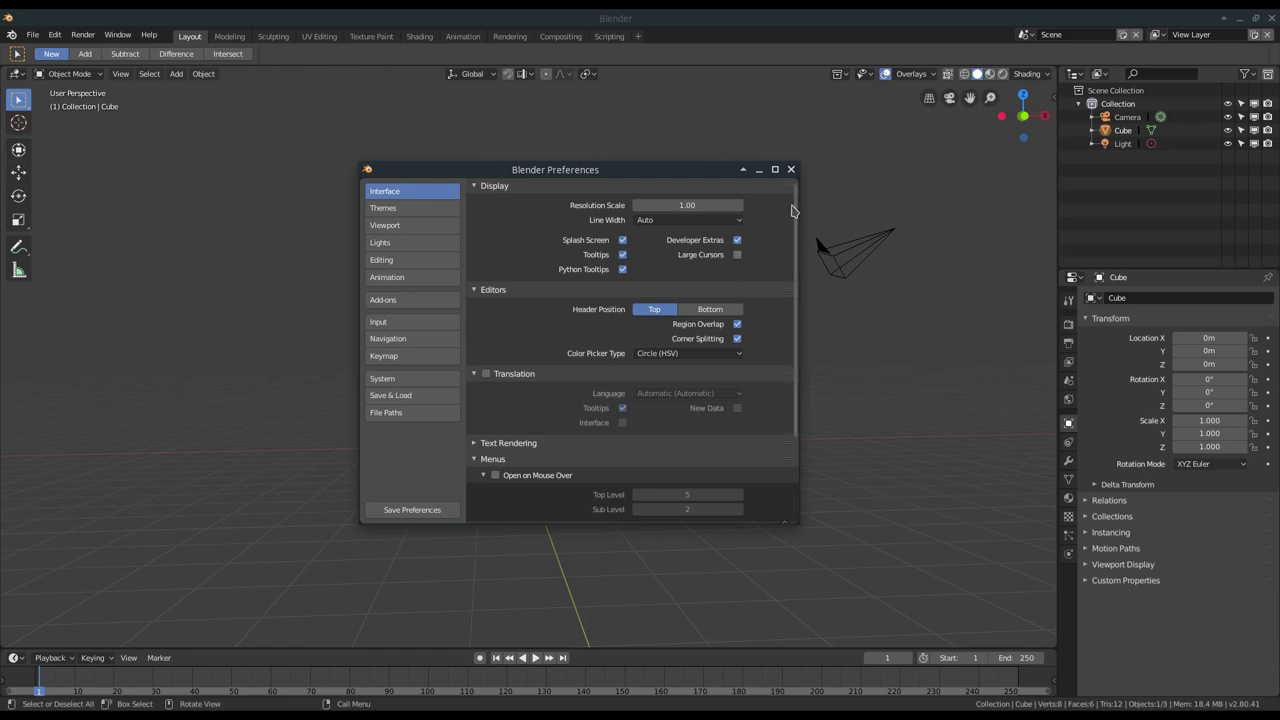
scroll(779, 348, "down", 1)
scroll(779, 348, "down", 3)
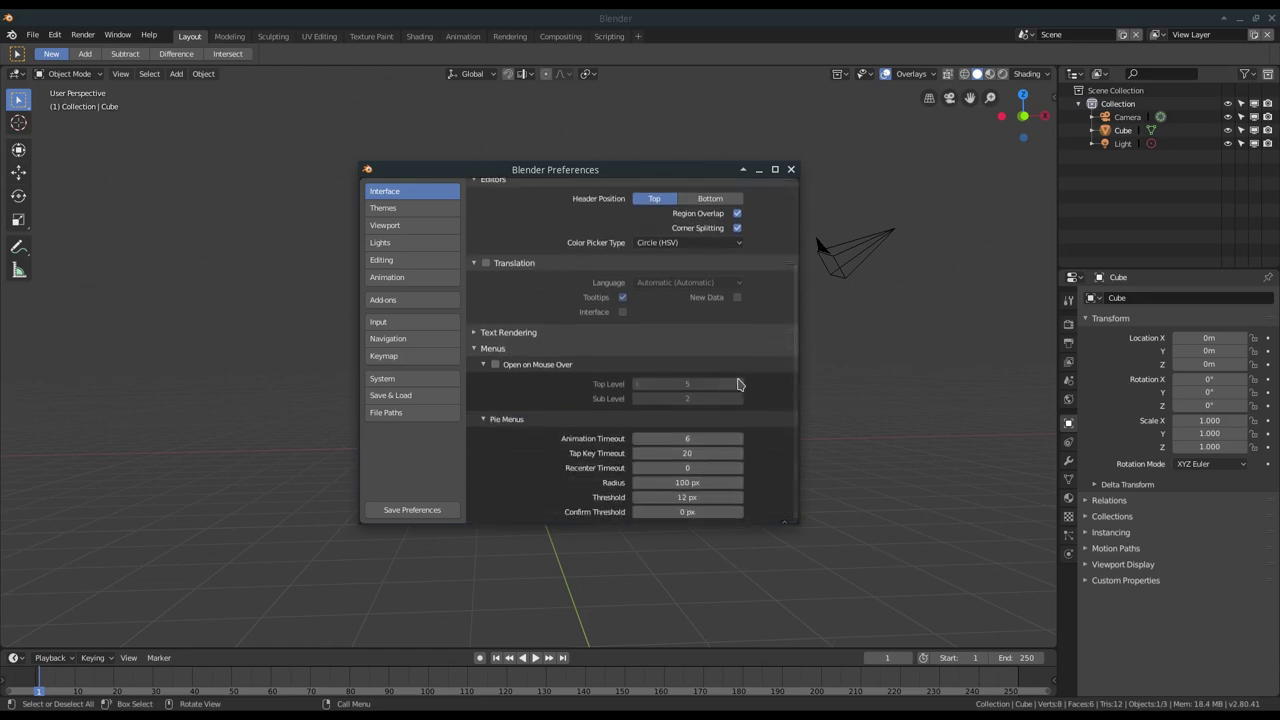
left_click(546, 370)
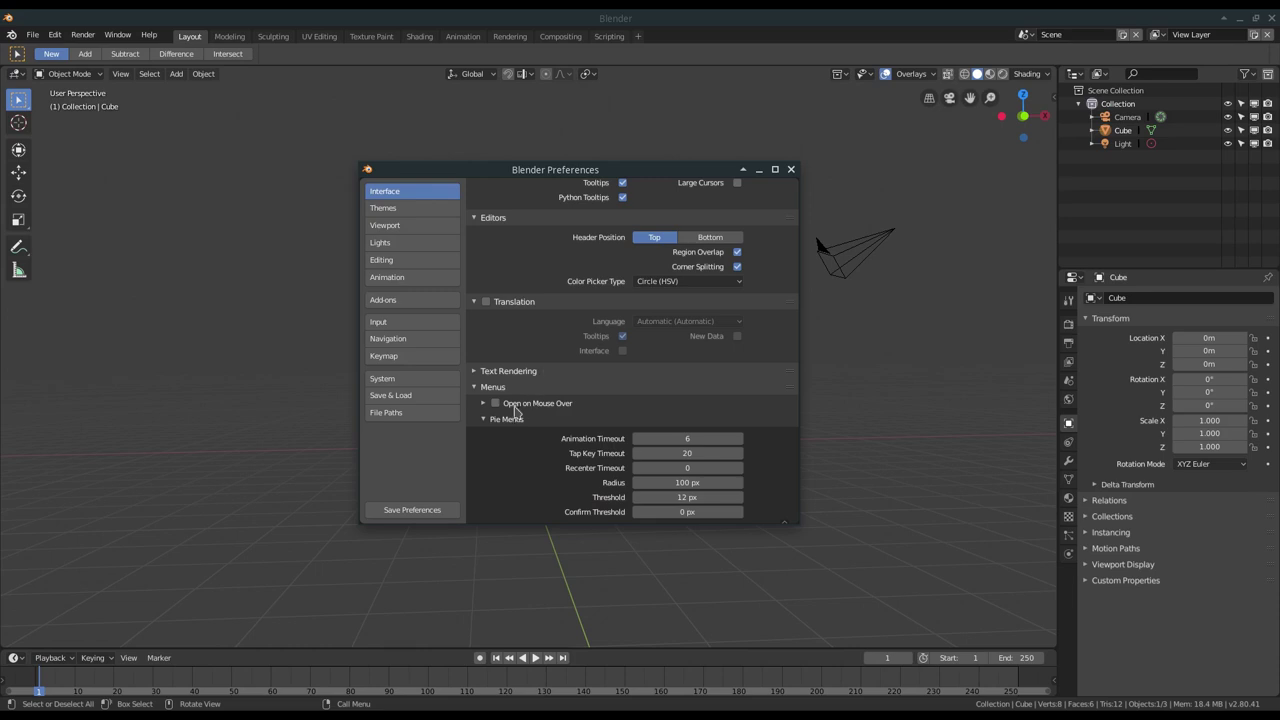
left_click(489, 408)
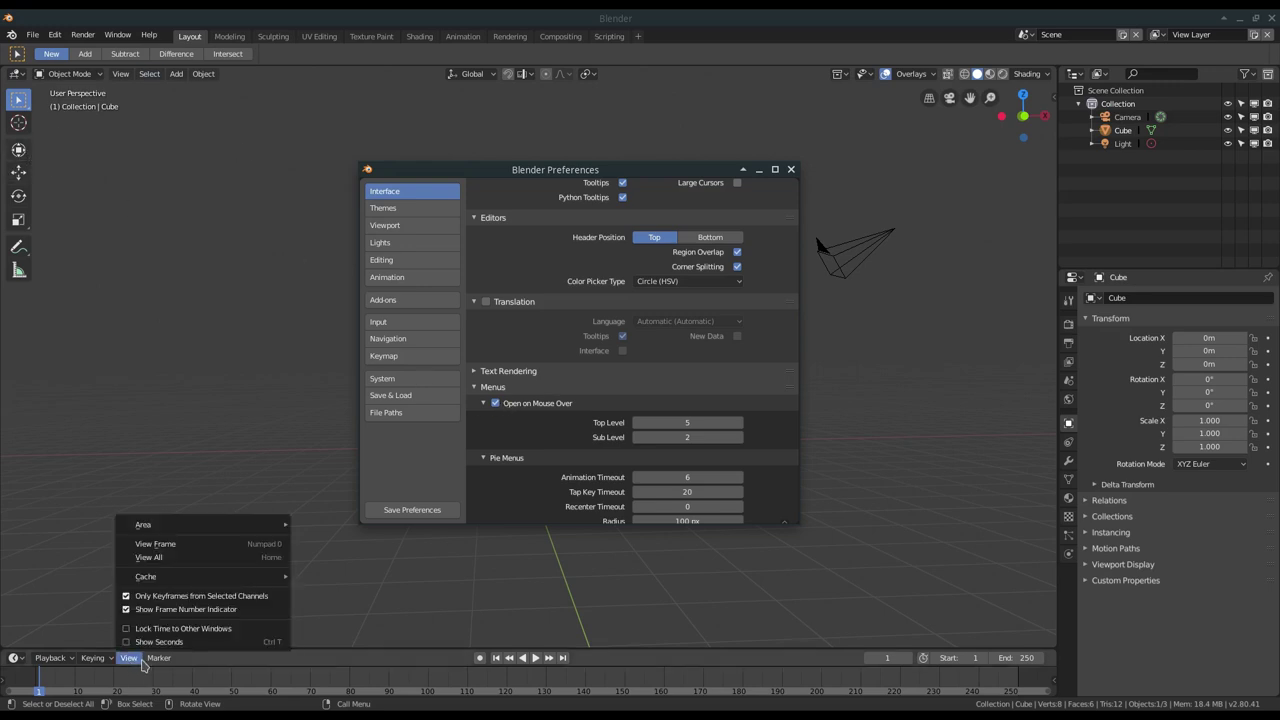
Turn Open on Mouse Over off, review Navigation and Input settings, and close Preferences
mouse_move(129, 658)
left_click(494, 403)
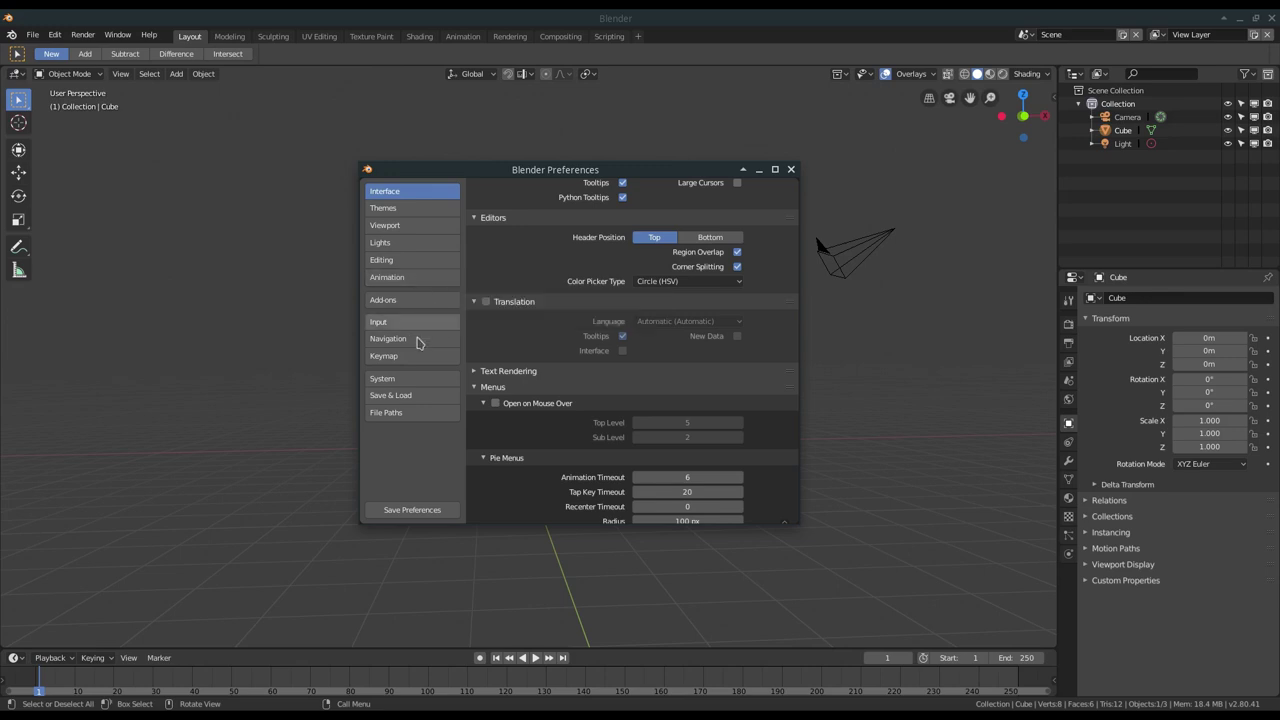
left_click(409, 339)
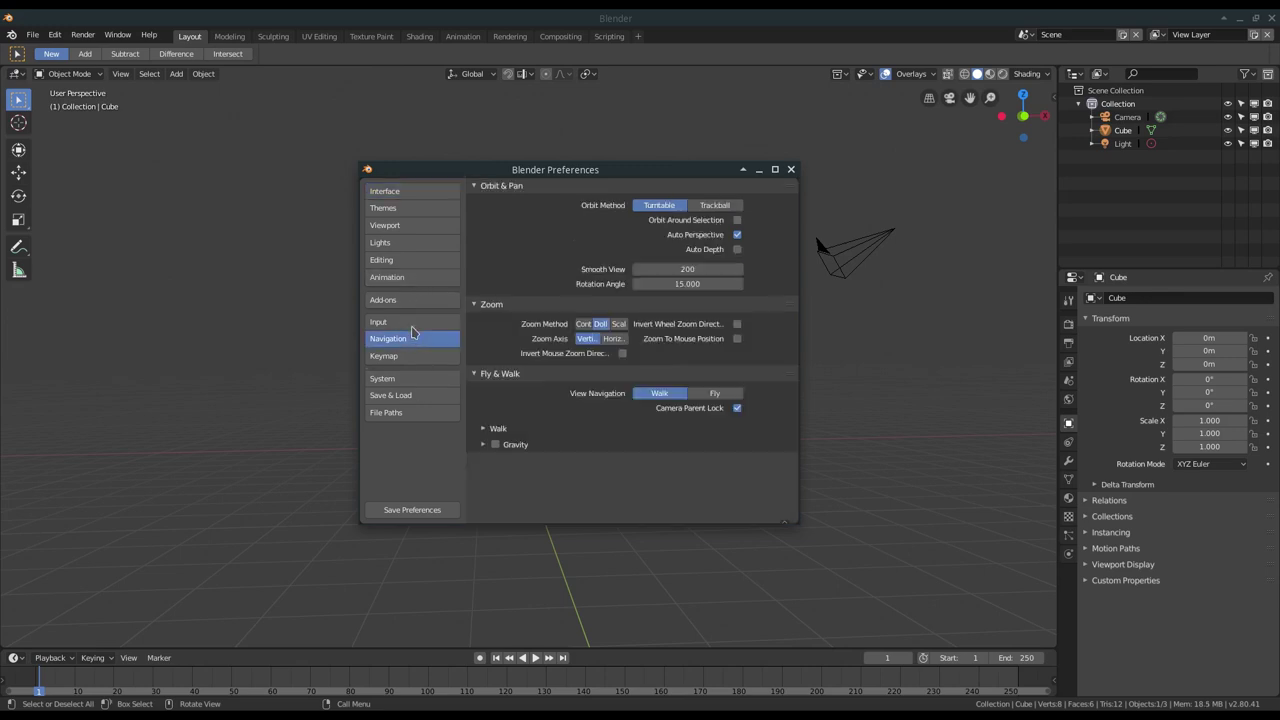
left_click(412, 323)
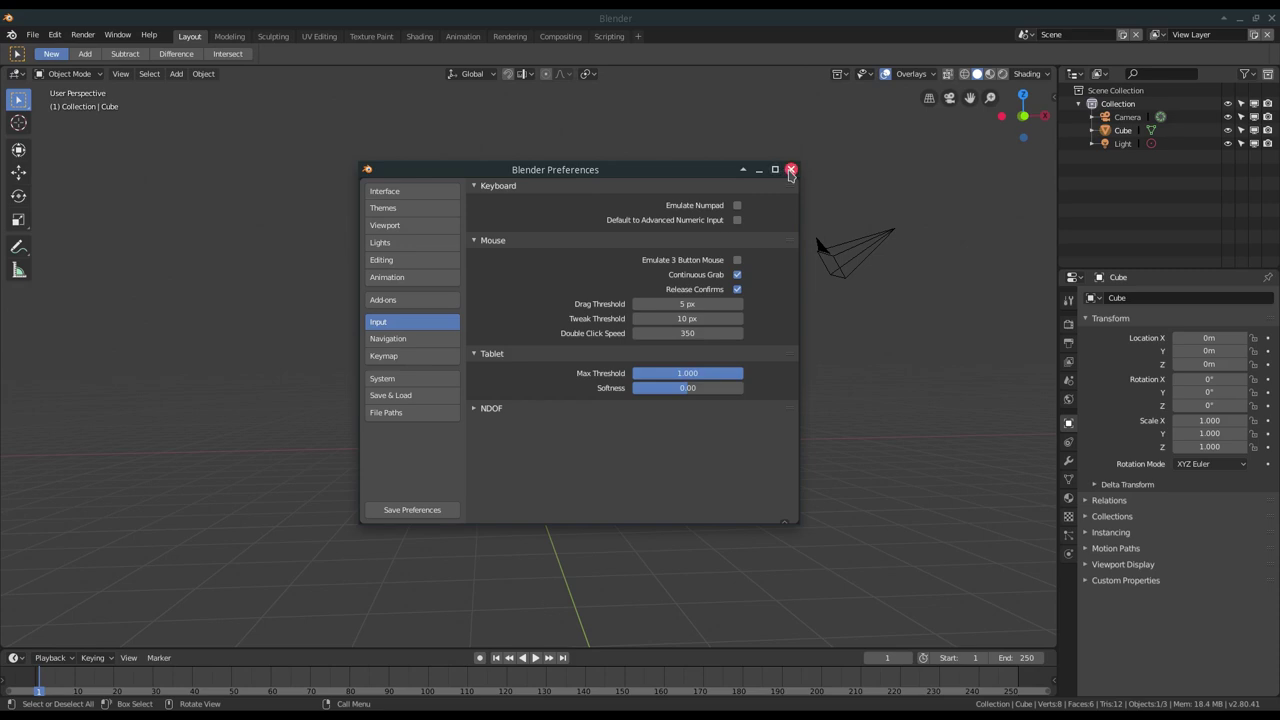
left_click(790, 170)
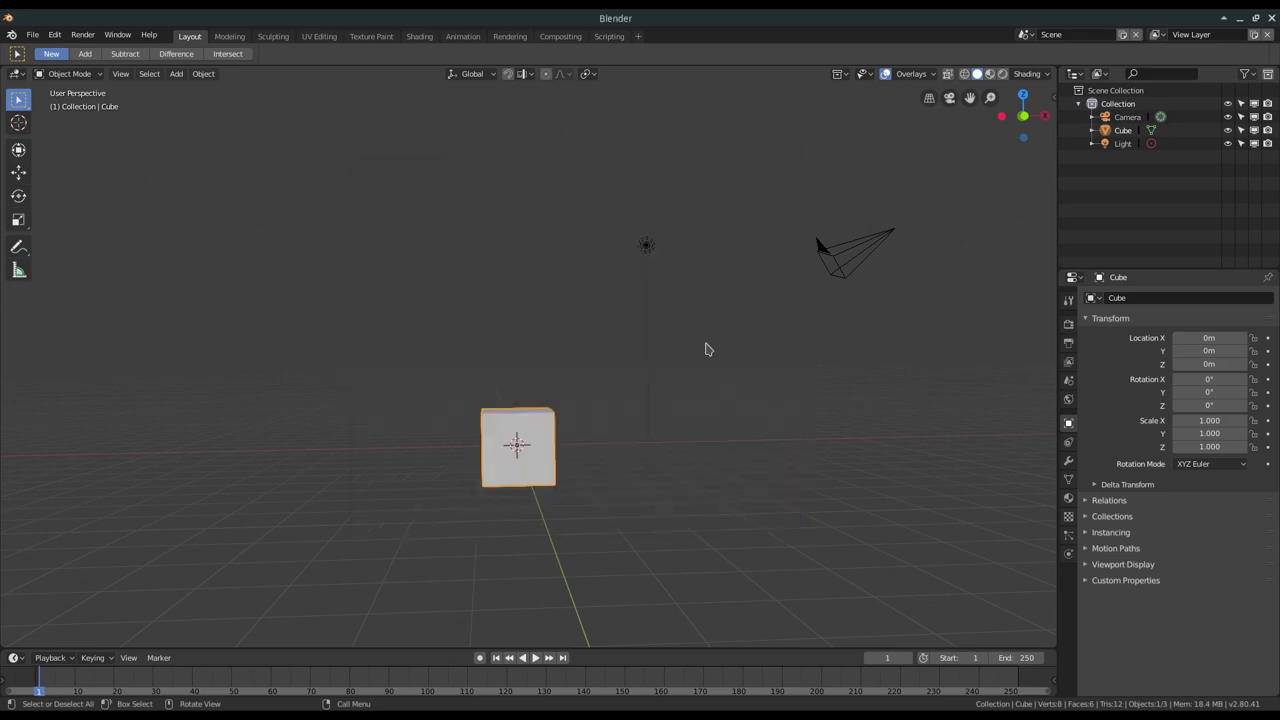
mouse_move(571, 380)
middle_mouse_down()
mouse_move(531, 376)
mouse_move(491, 443)
mouse_move(494, 380)
middle_mouse_up()
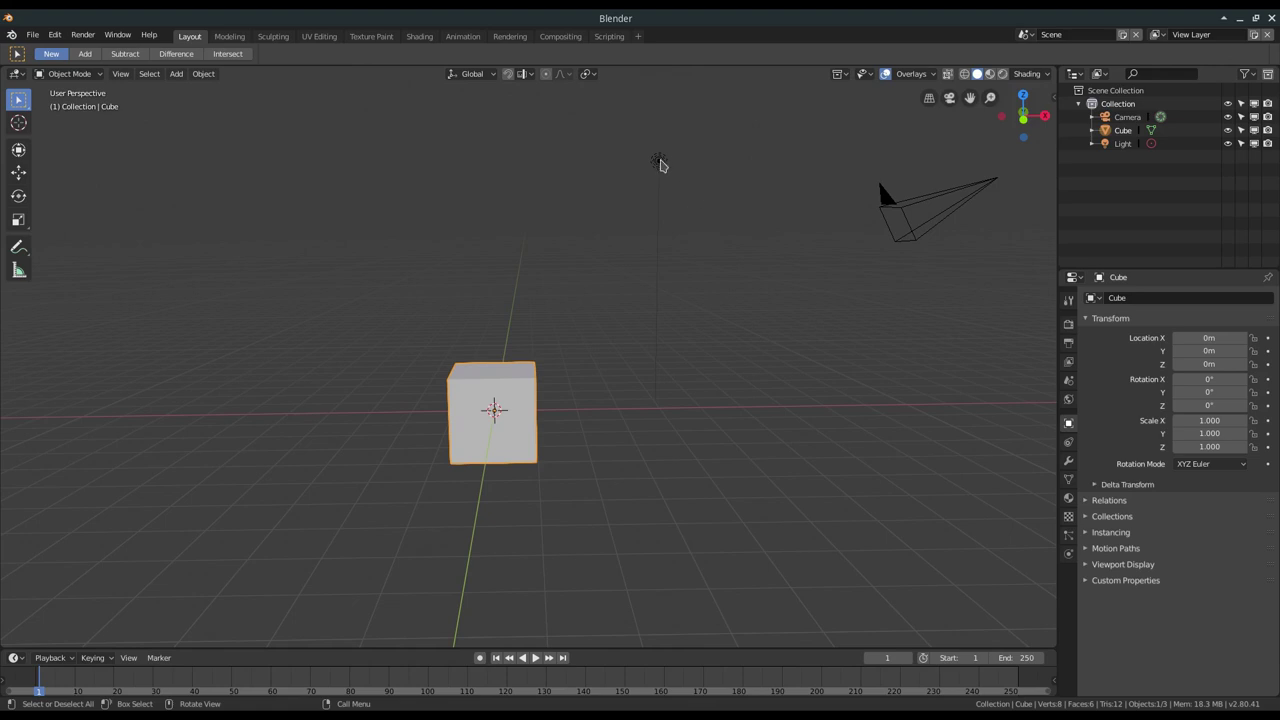
left_click(658, 162)
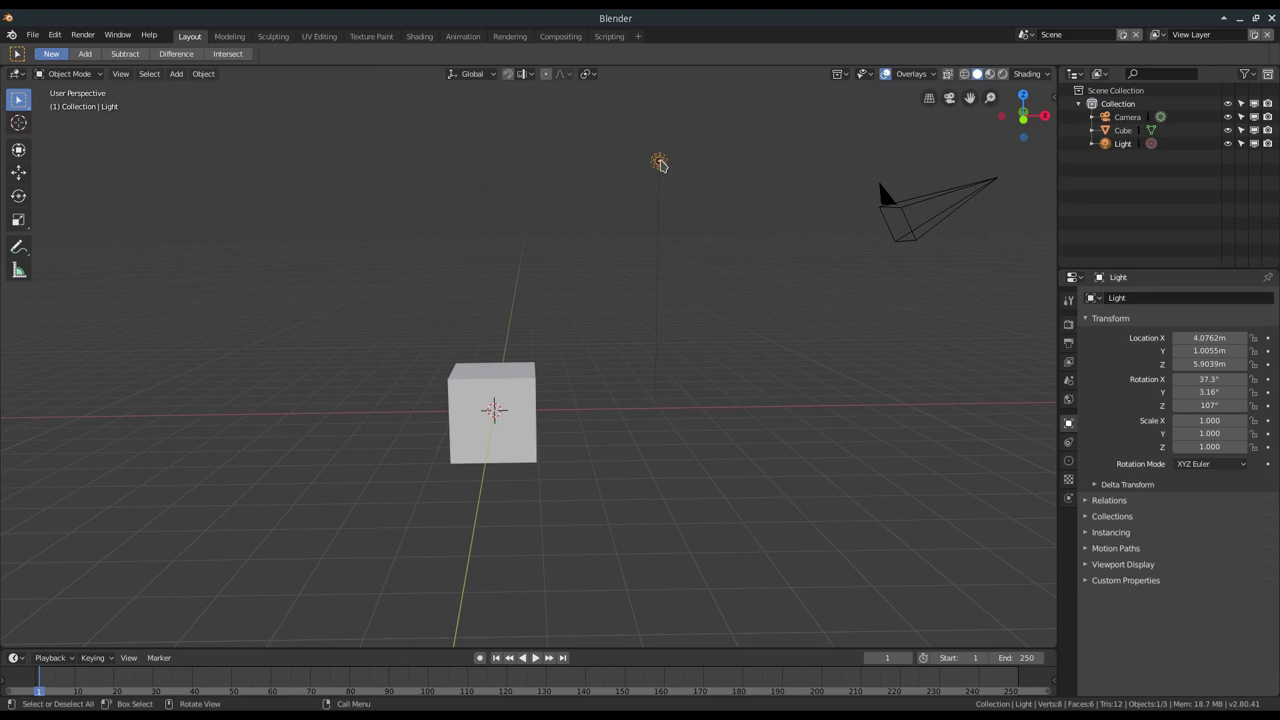
right_click(659, 164)
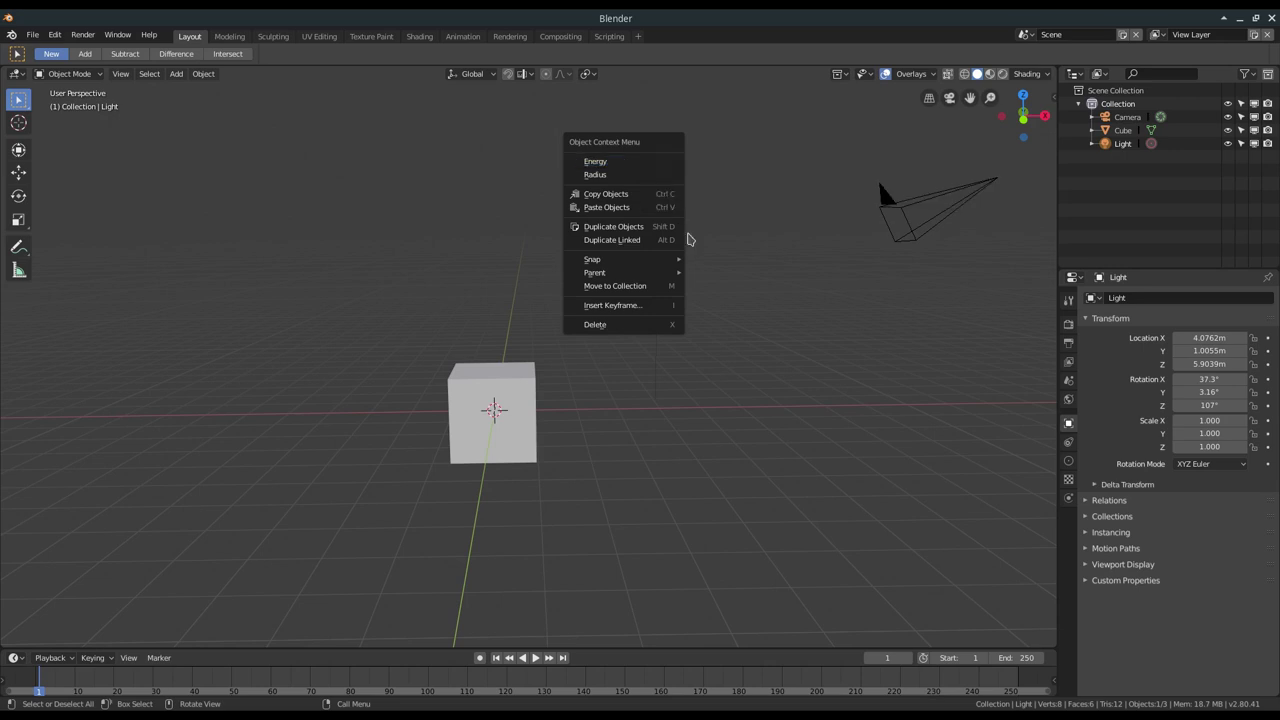
left_click(513, 410)
right_click(512, 398)
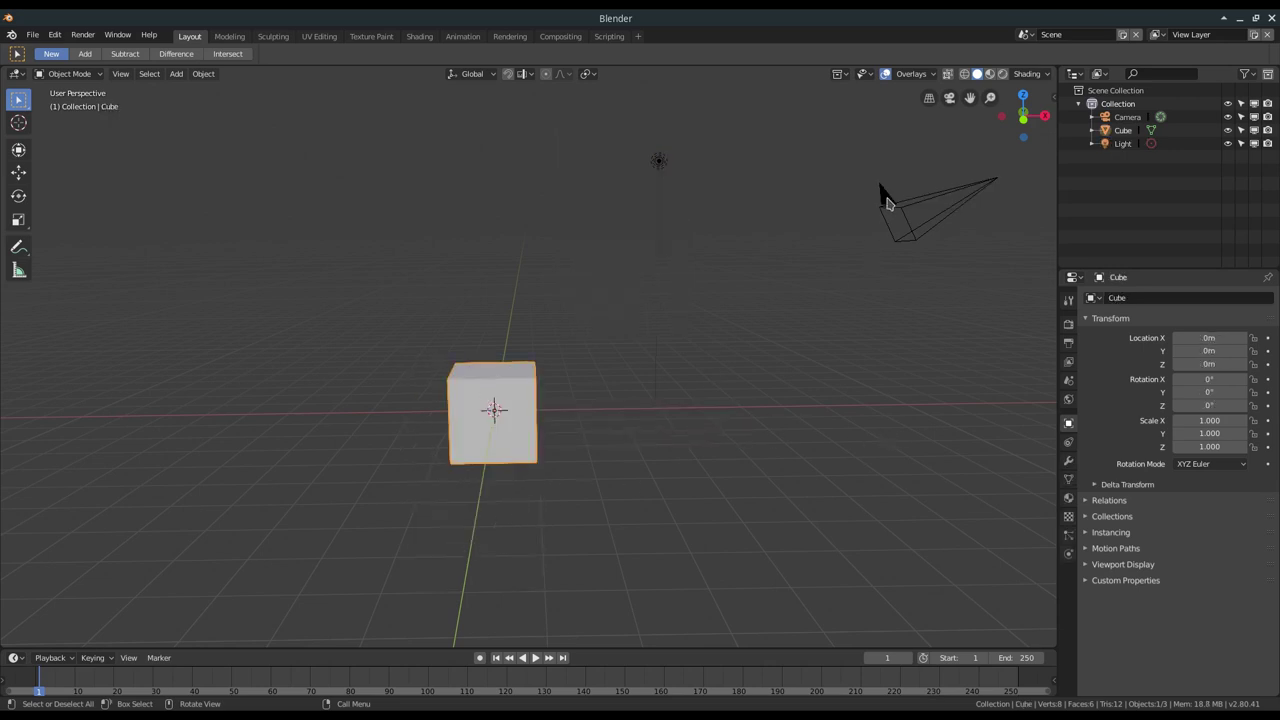
left_click(888, 203)
right_click(888, 203)
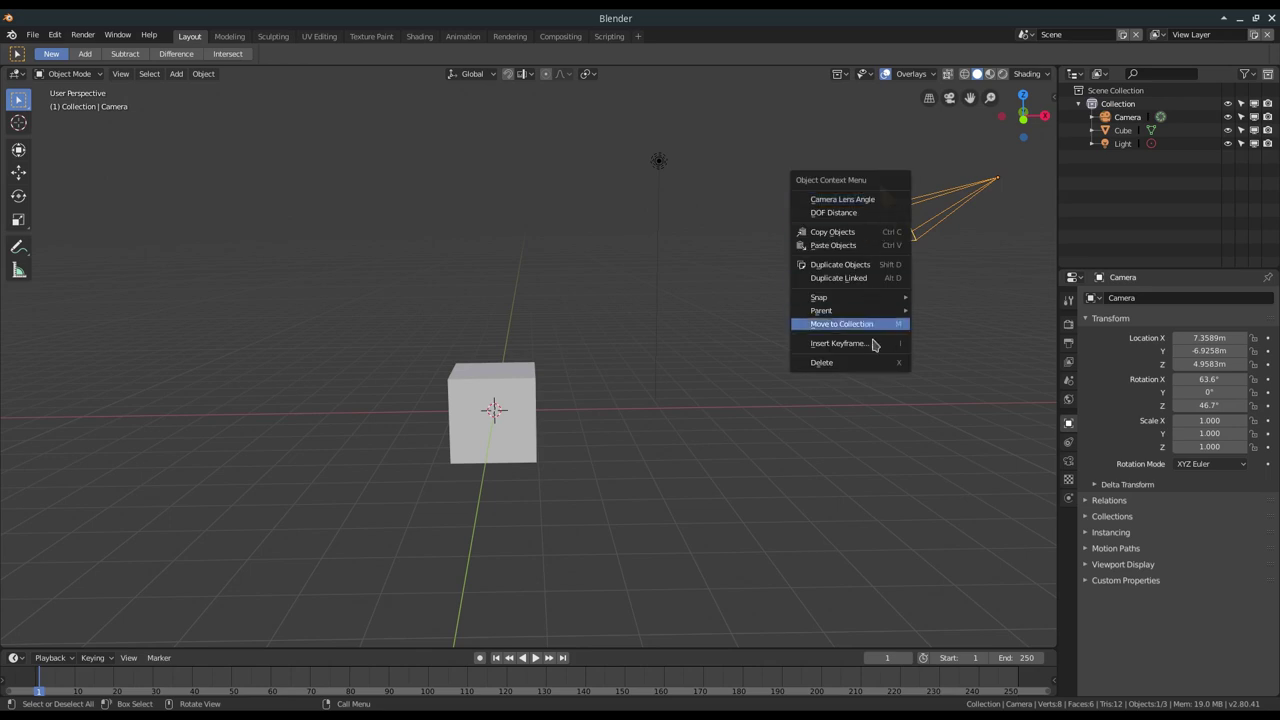
left_click(502, 398)
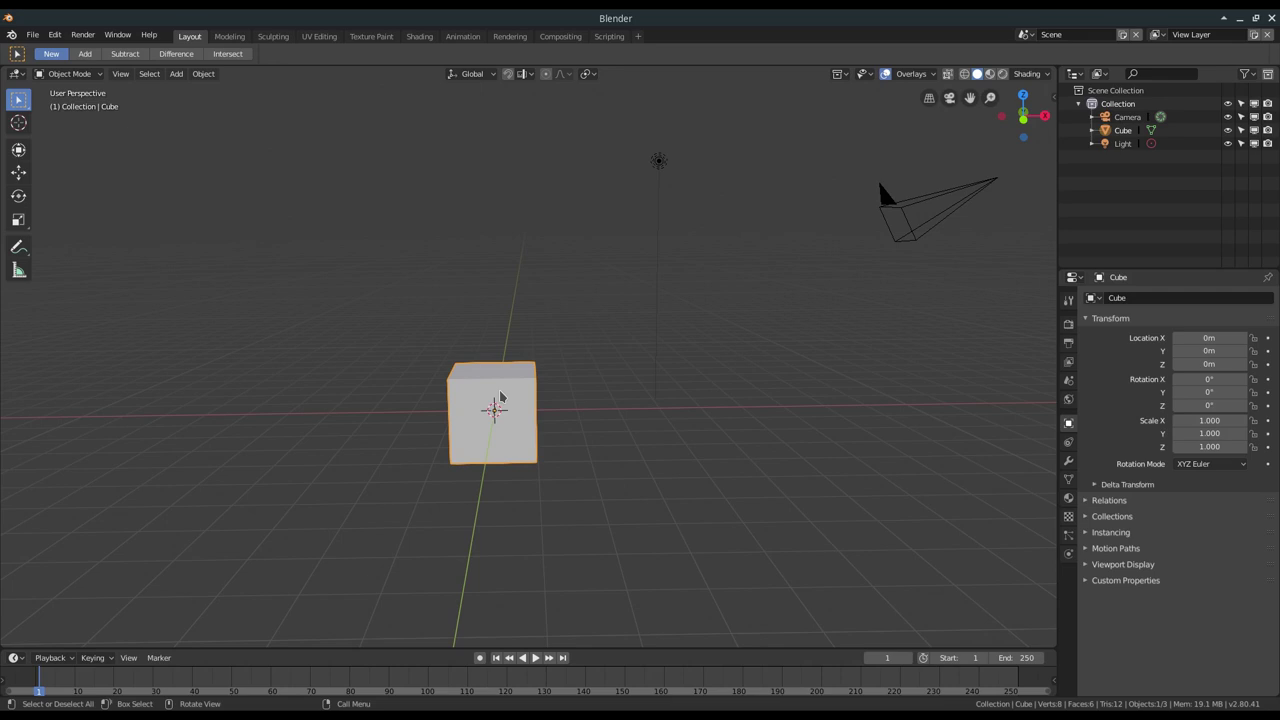
Orbit around the cube and raise the view angle with the navigation gizmo
middle_click_drag(502, 398, 505, 402)
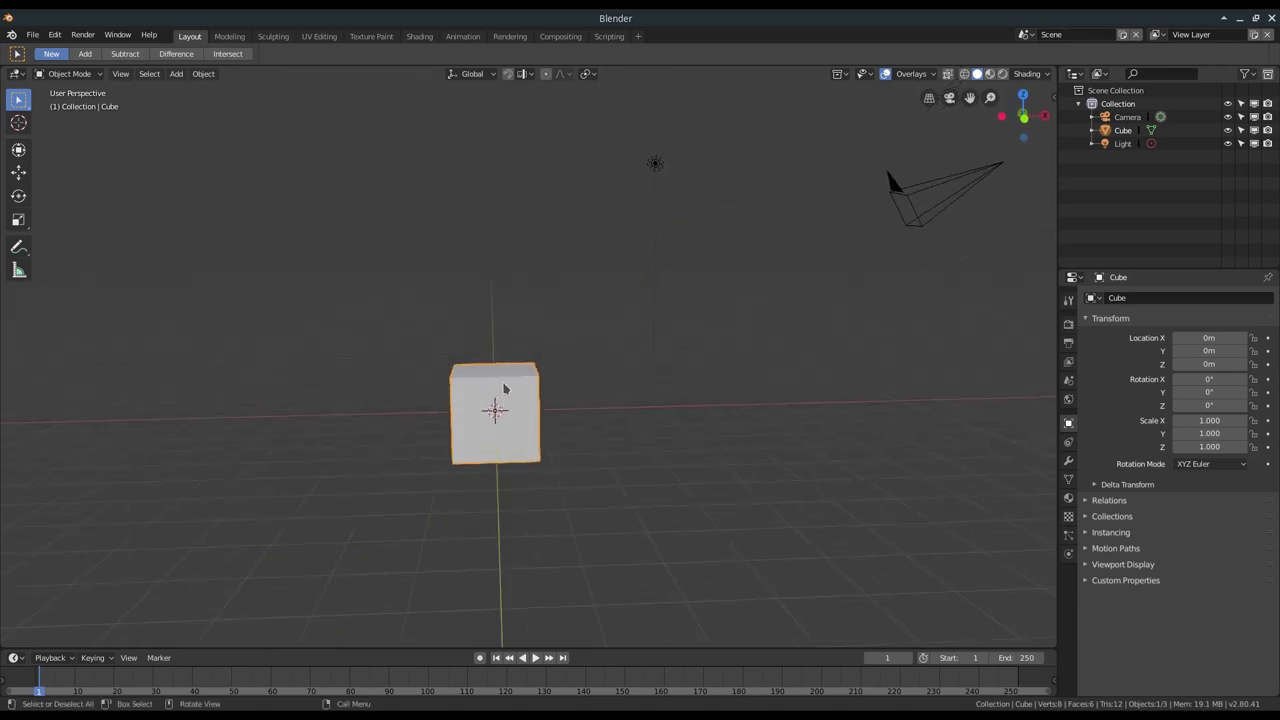
mouse_move(505, 391)
middle_mouse_down()
mouse_move(594, 357)
mouse_move(569, 340)
mouse_move(603, 377)
mouse_move(583, 357)
mouse_move(514, 423)
mouse_move(594, 400)
mouse_move(580, 394)
mouse_move(620, 370)
middle_mouse_up()
mouse_move(1022, 116)
left_mouse_down()
mouse_move(1030, 100)
mouse_move(1030, 112)
mouse_move(1050, 112)
mouse_move(1006, 112)
left_mouse_up()
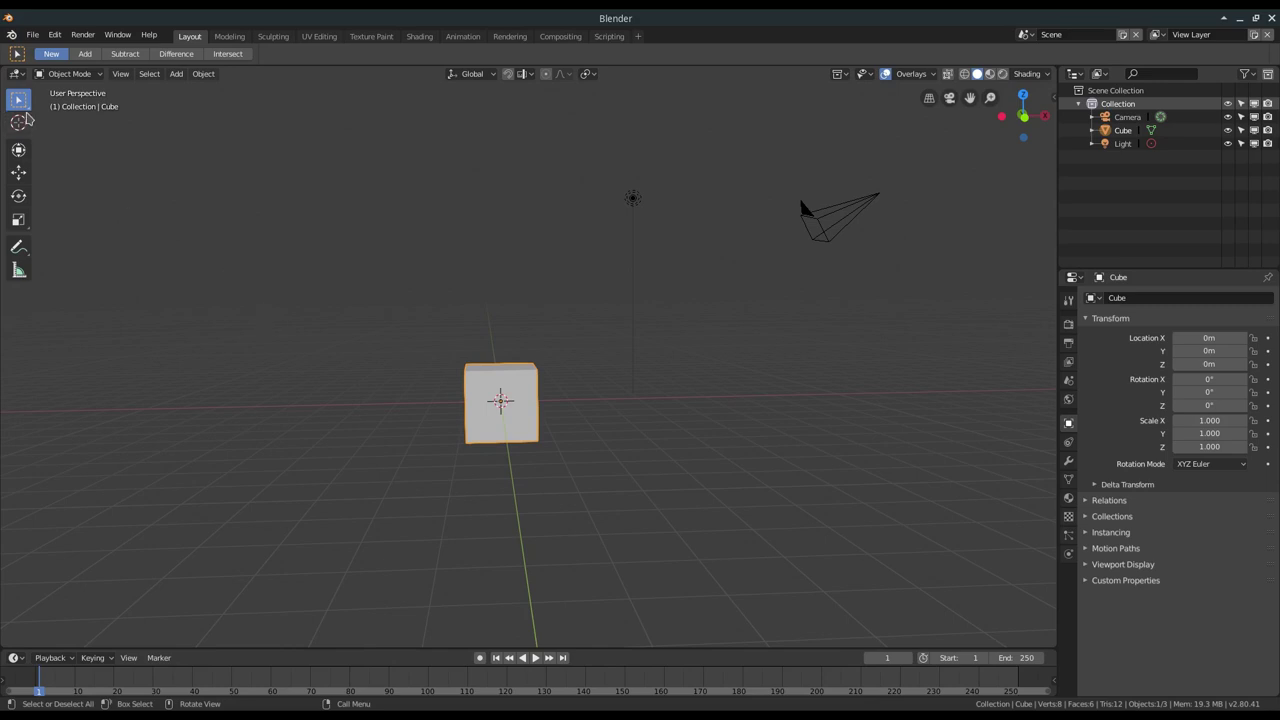
Toggle the toolbar with T, show the N sidebar, and try the Cursor tool before returning to Select Box
key("t")
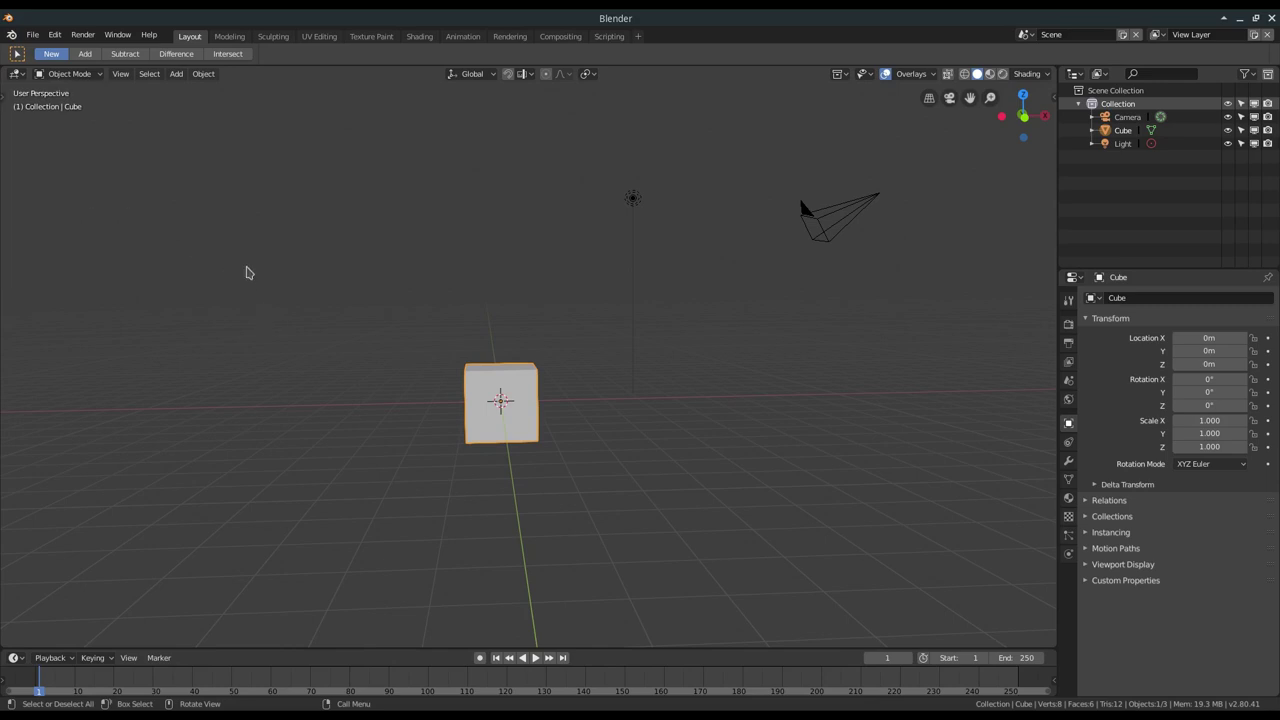
key("t")
key("t")
key("t")
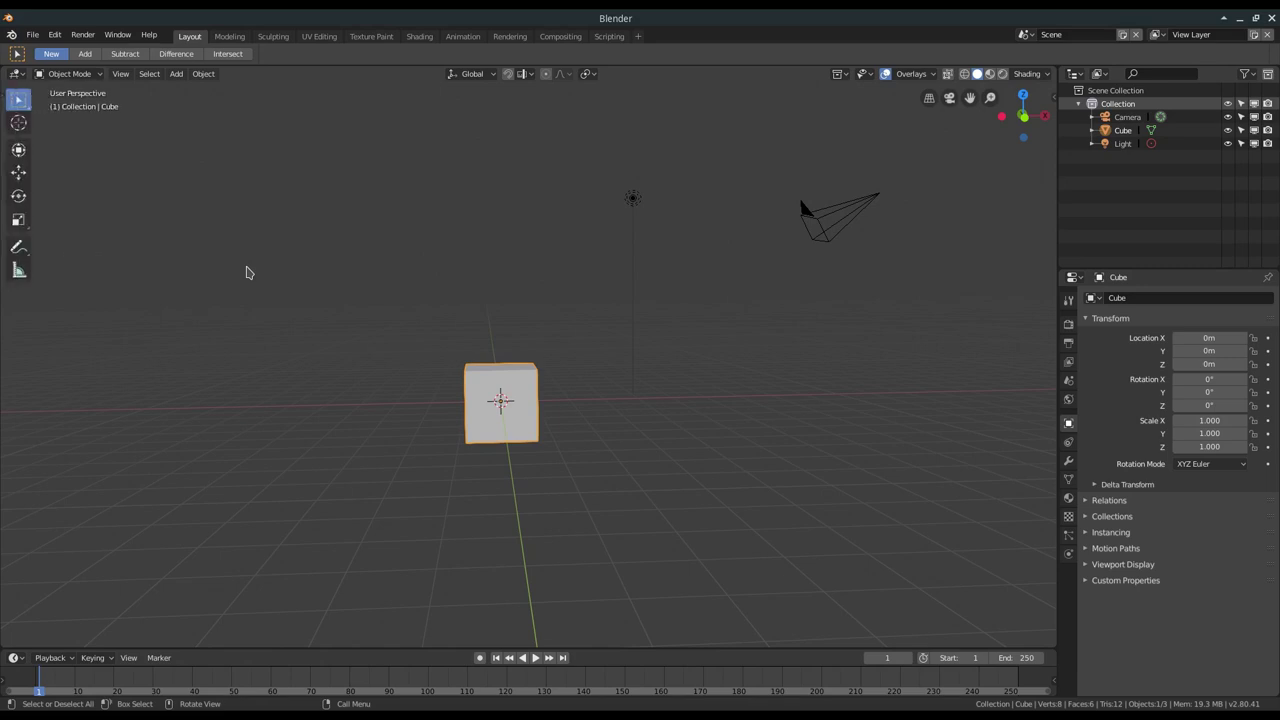
key("n")
key("n")
left_click(18, 123)
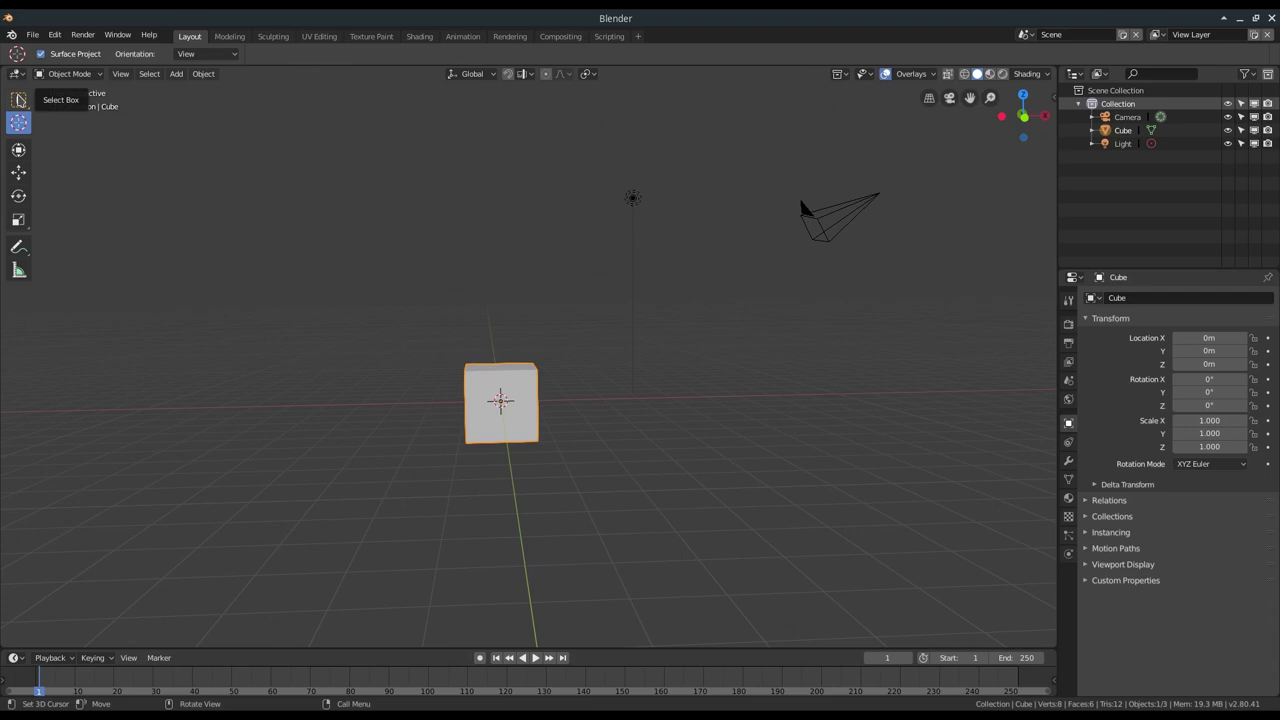
left_click(18, 100)
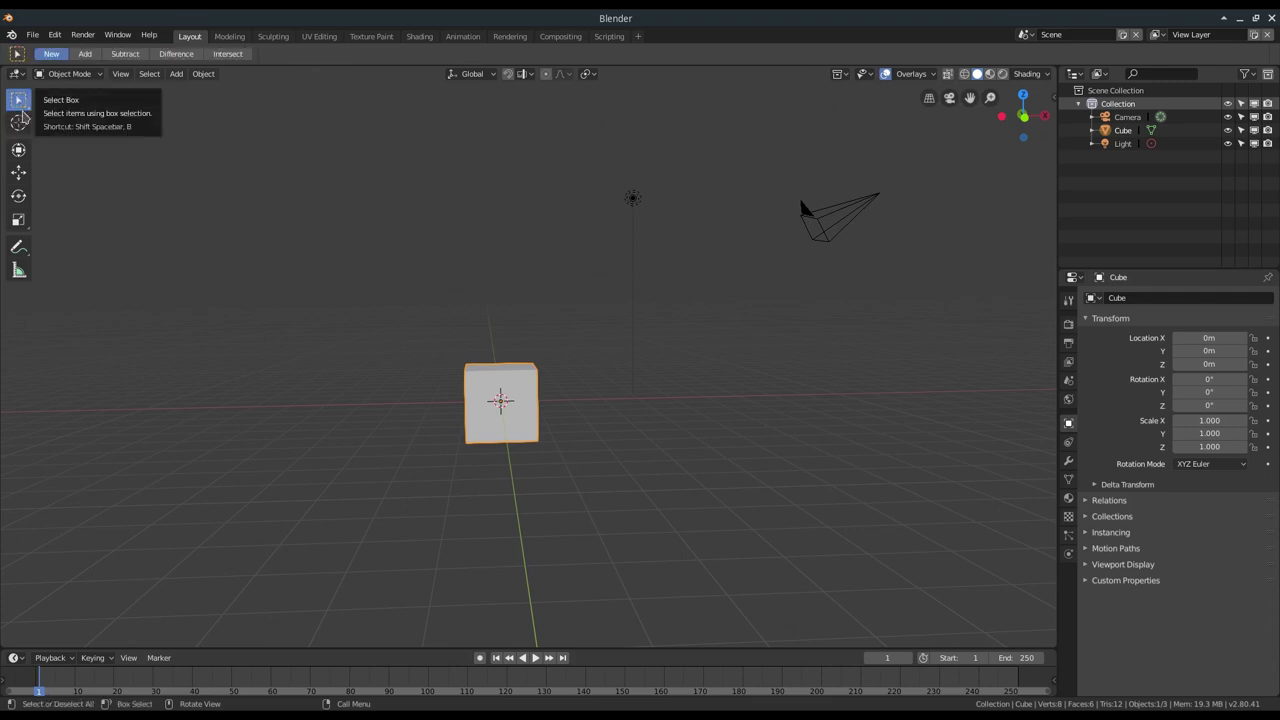
Box-select all three objects, then box-select the light and camera with B, then pick only the cube
mouse_move(320, 132)
left_mouse_down()
mouse_move(429, 200)
mouse_move(965, 430)
left_mouse_up()
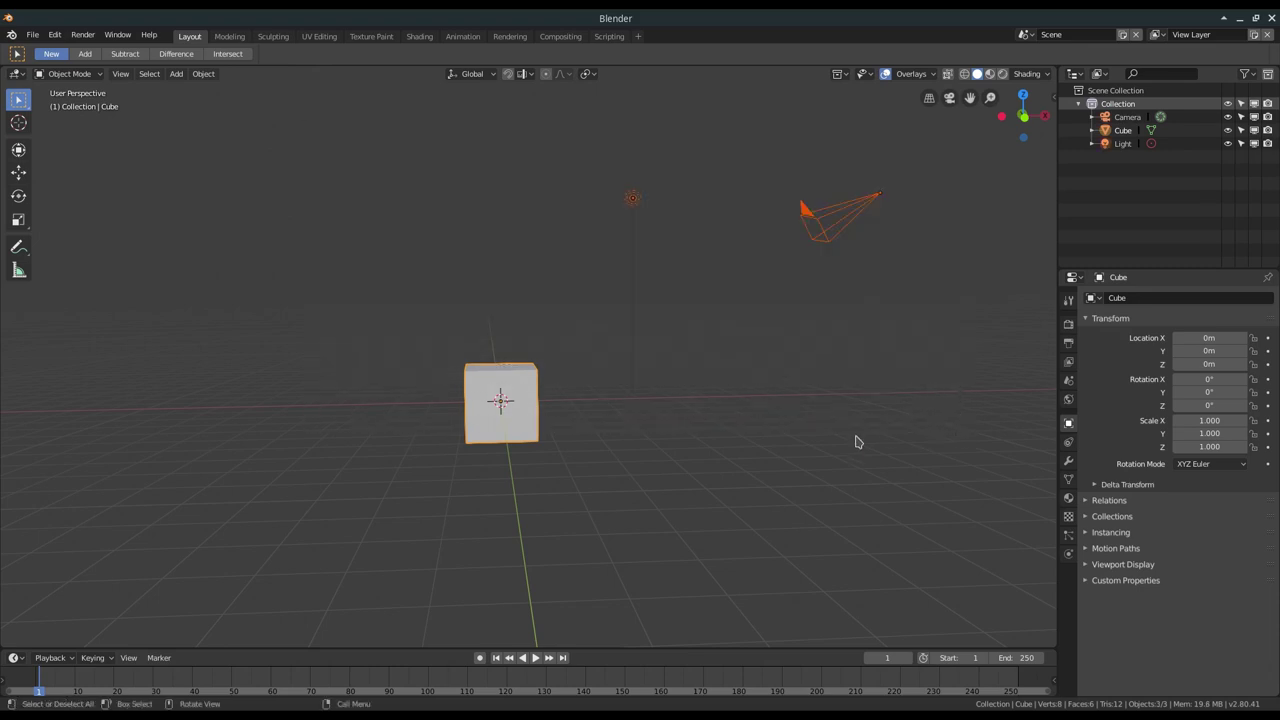
key("b")
mouse_move(955, 484)
left_mouse_down()
mouse_move(734, 320)
mouse_move(394, 152)
left_mouse_up()
left_click(521, 396)
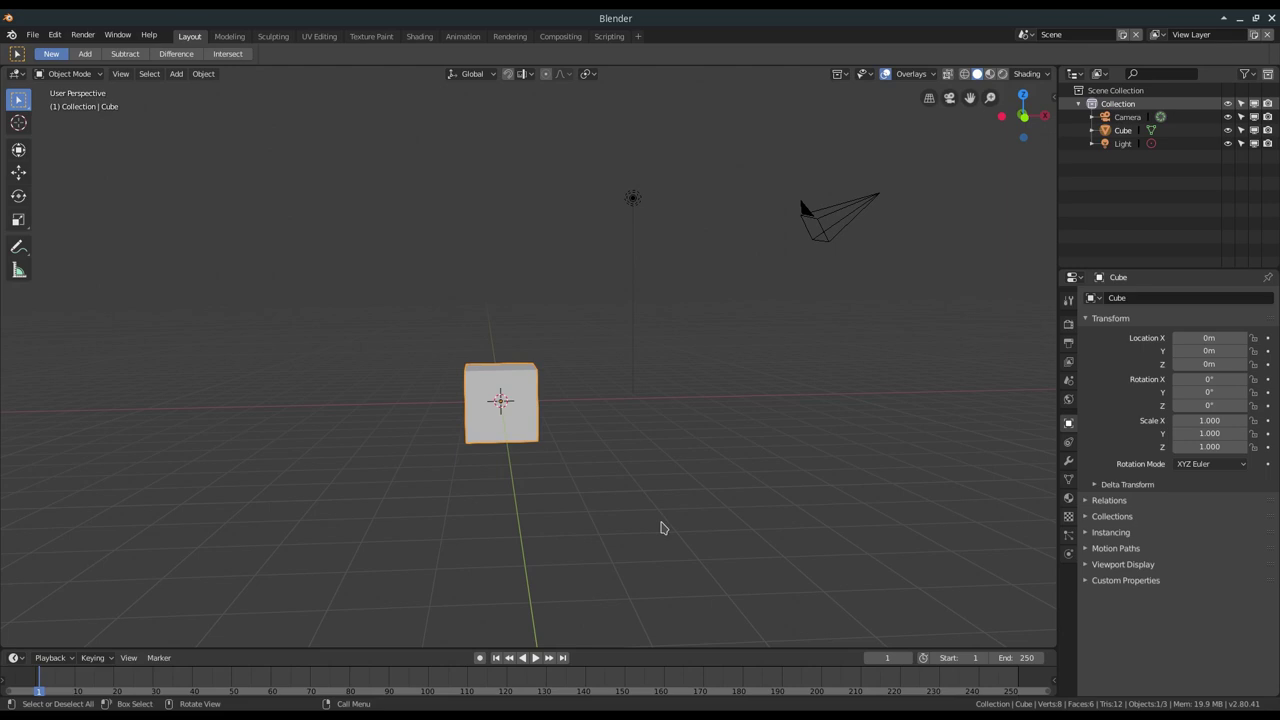
Select all with A and deselect with Alt+A twice, clicking the cube in between
key("a")
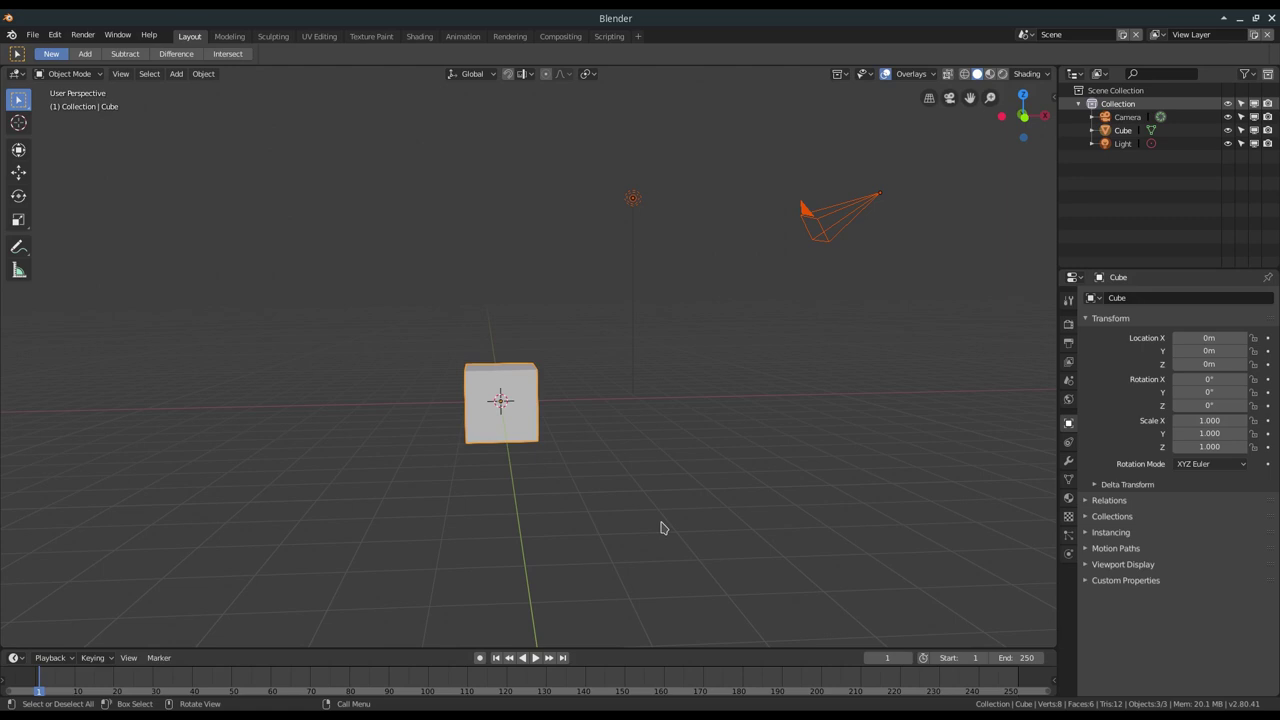
key("alt+a")
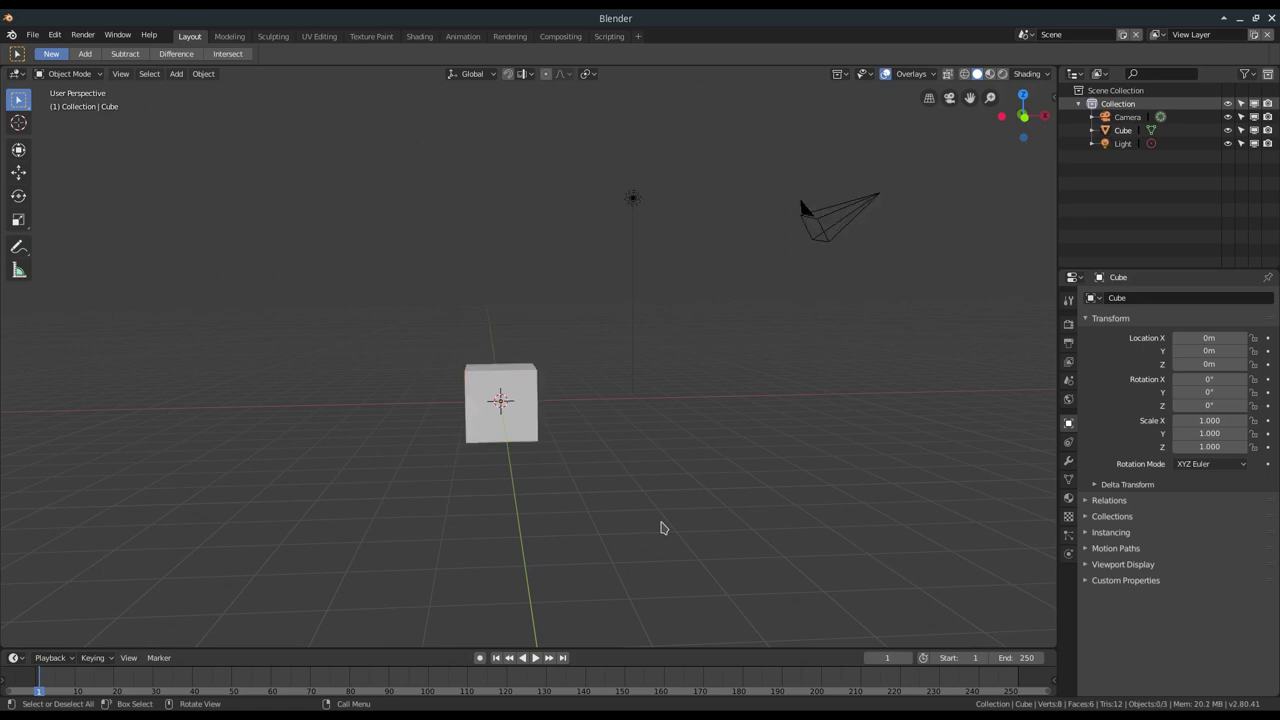
left_click(498, 408)
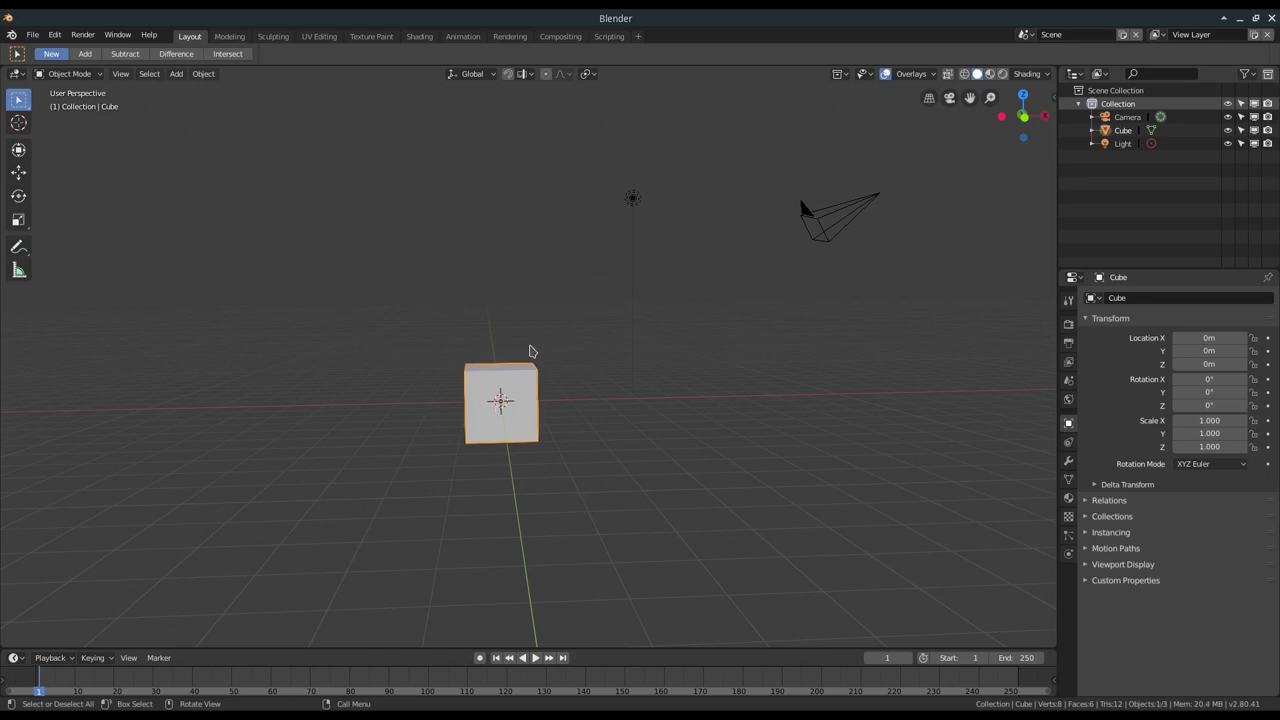
key("a")
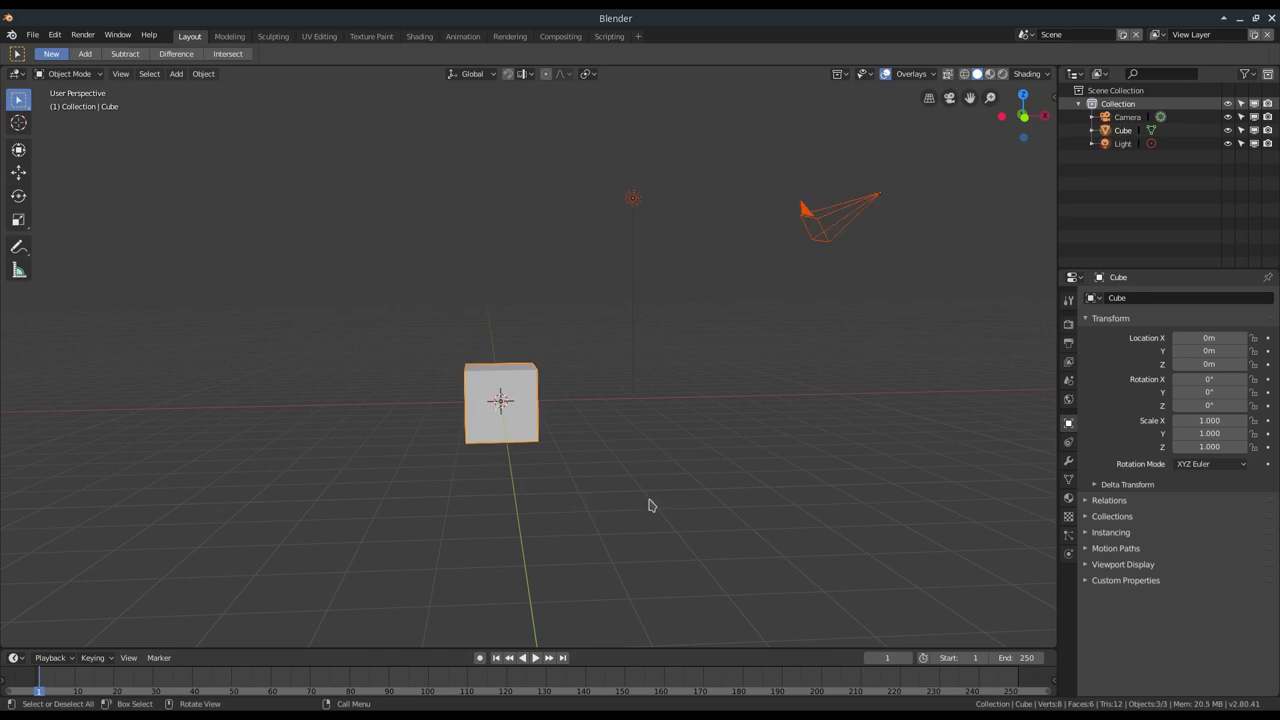
key("alt+a")
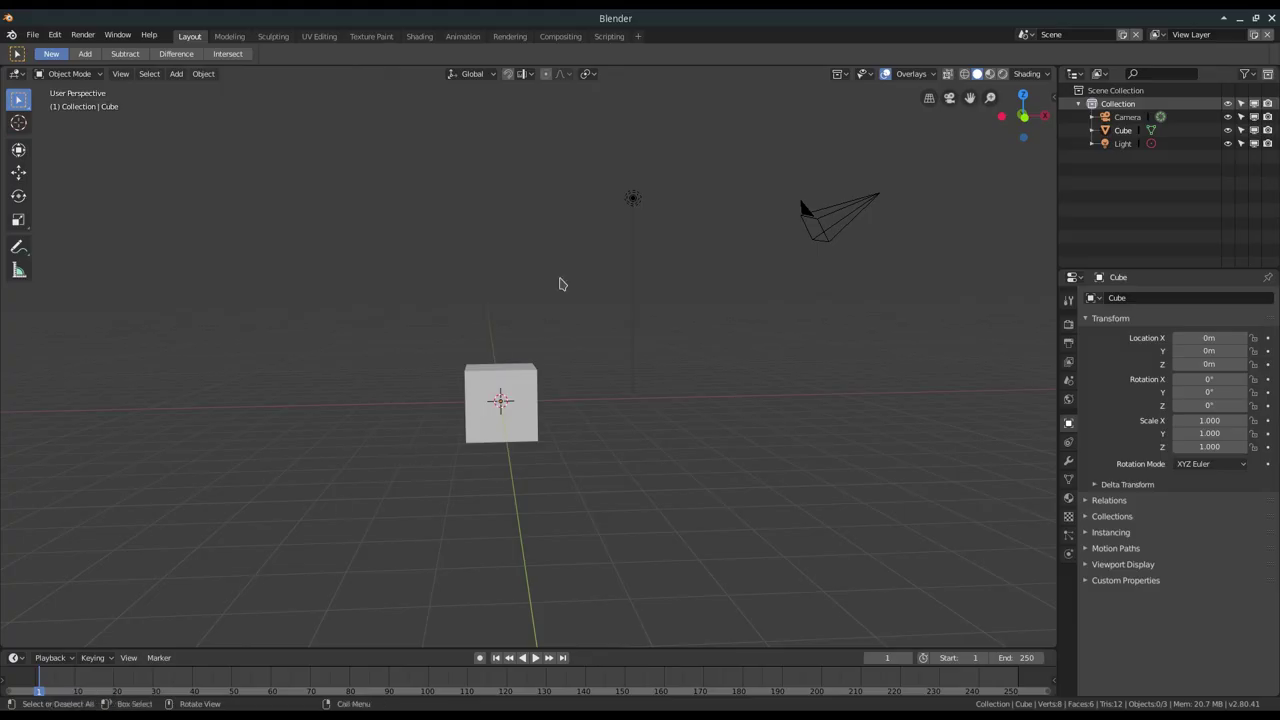
Zoom out, orbit around the cube, camera and light, then zoom back in
scroll(555, 278, "down", 2)
scroll(560, 295, "down", 1)
mouse_move(566, 313)
middle_mouse_down()
mouse_move(534, 317)
mouse_move(606, 331)
mouse_move(590, 317)
mouse_move(571, 337)
mouse_move(569, 311)
mouse_move(563, 337)
mouse_move(583, 341)
mouse_move(587, 325)
middle_mouse_up()
scroll(563, 330, "up", 2)
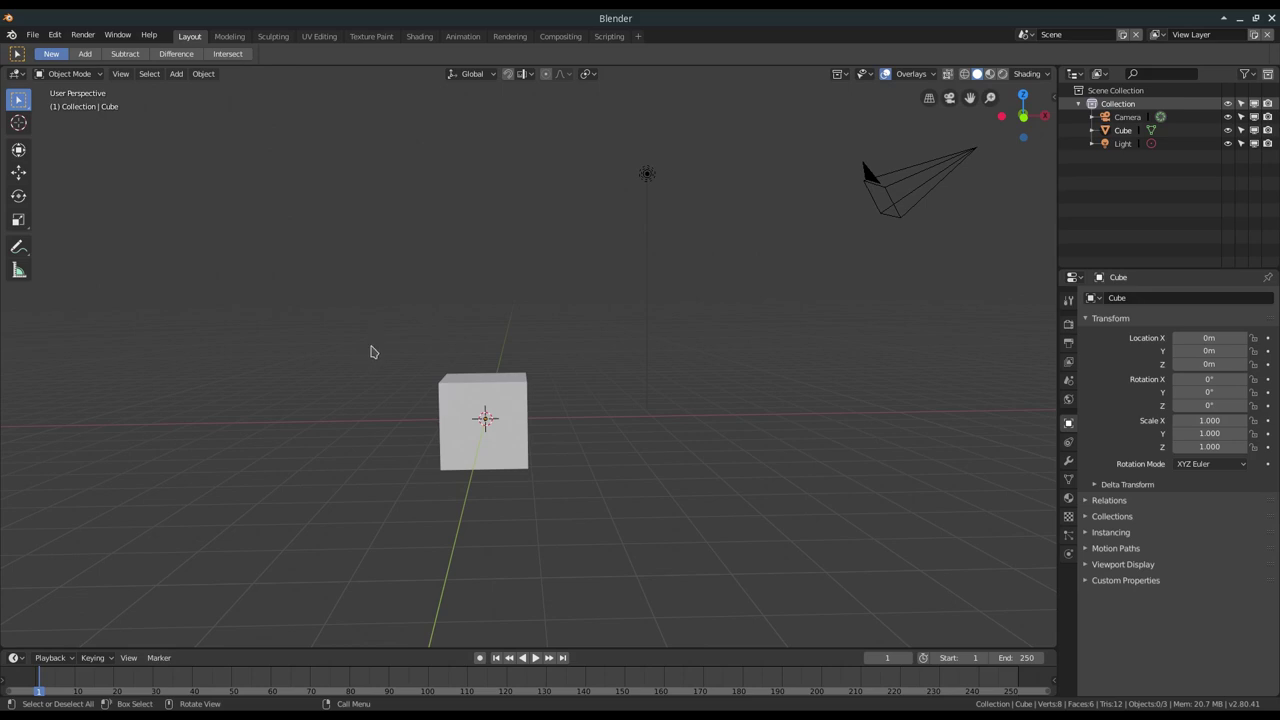
Select the cube, enter Edit Mode, and open the Ctrl+Tab mode pie twice while staying in Edit Mode
left_click(501, 408)
key("Tab")
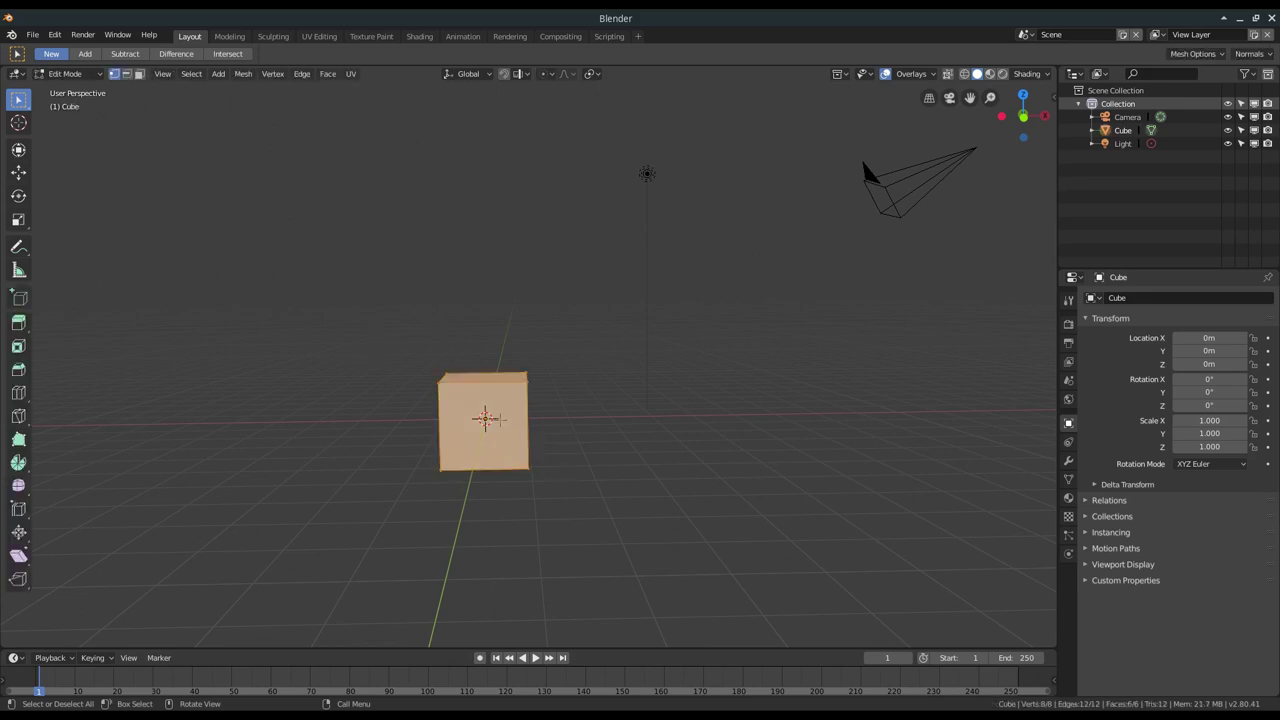
key("ctrl+Tab")
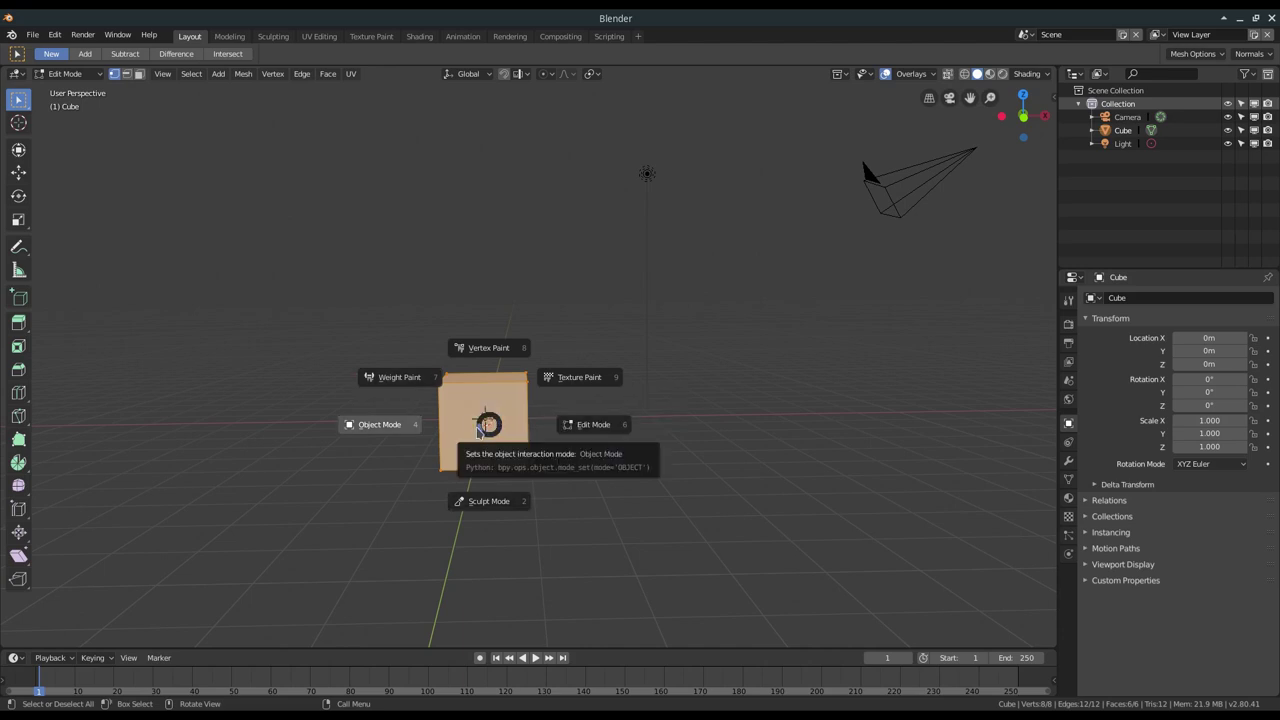
left_click(588, 425)
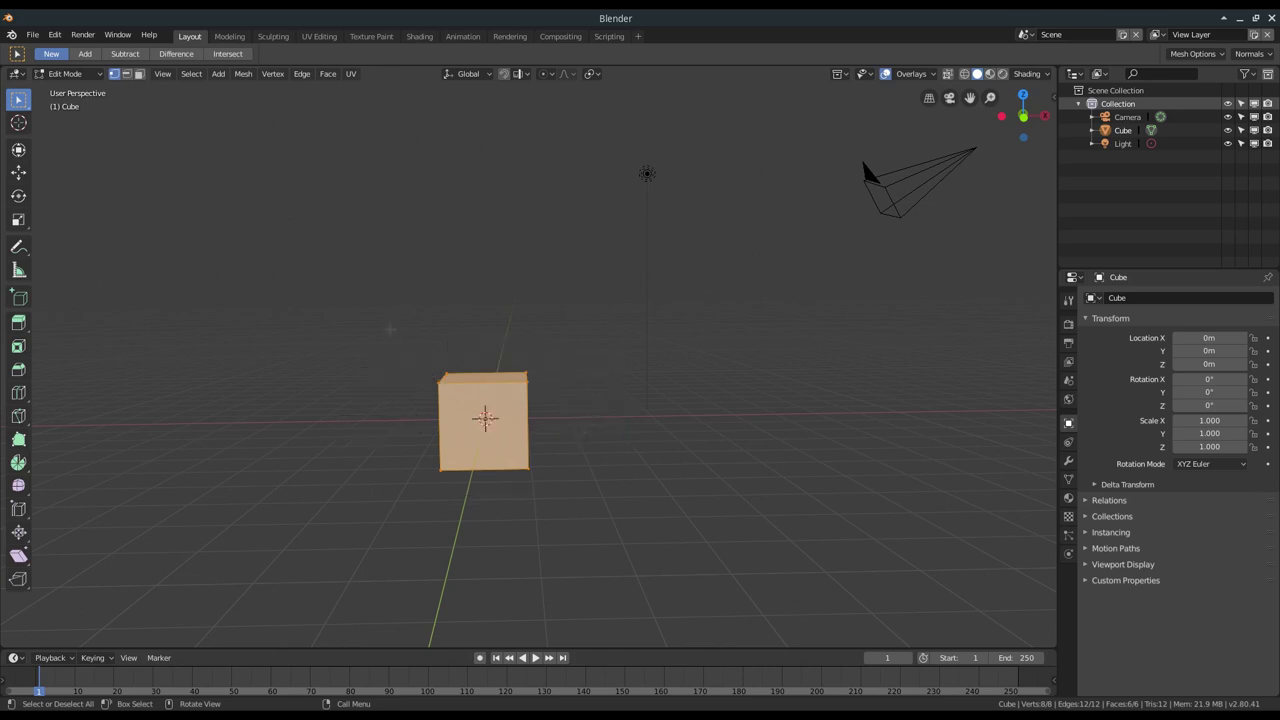
key("ctrl+Tab")
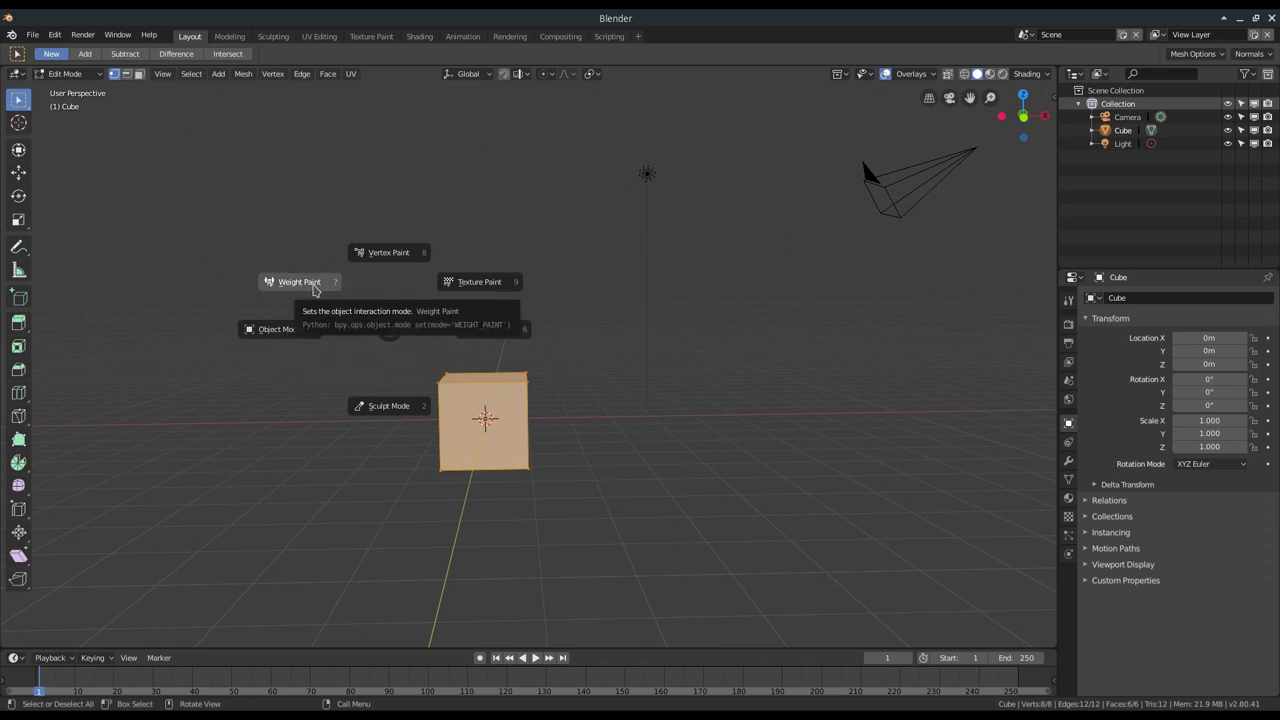
left_click(504, 352)
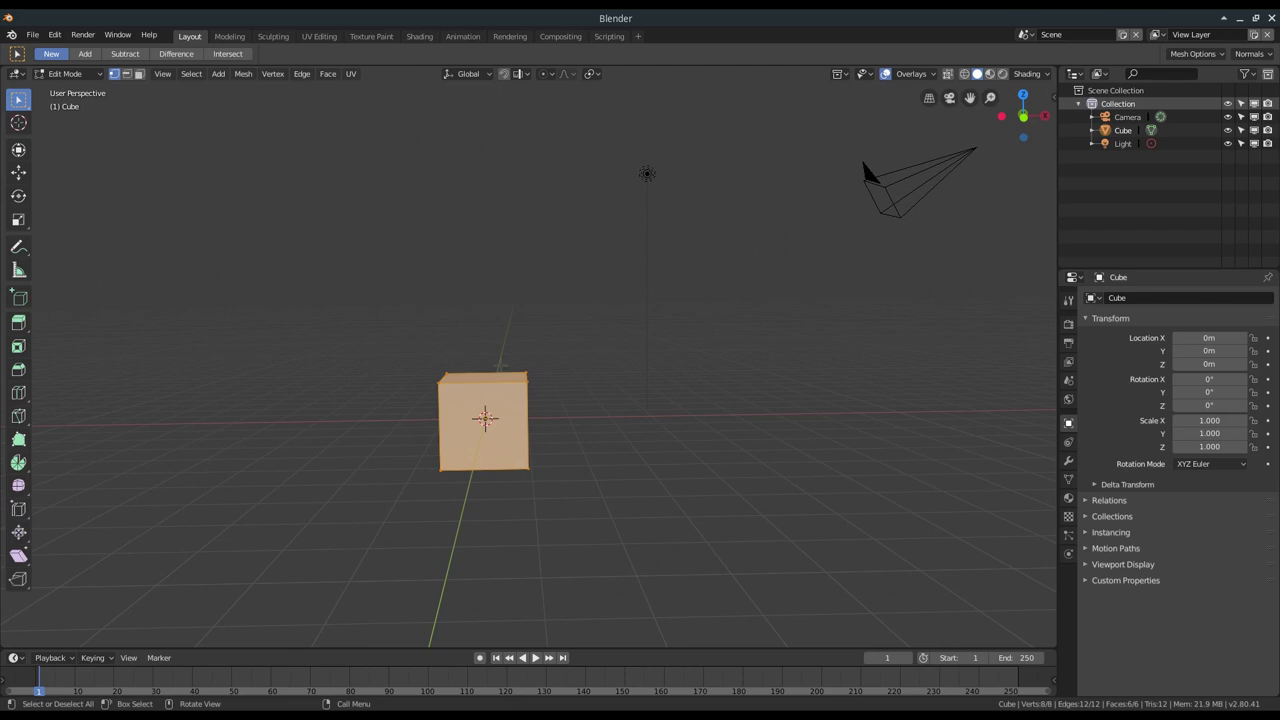
Switch to edge select, check the mode pie, return to vertex select, and zoom to face the cube
key("2")
key("ctrl+Tab")
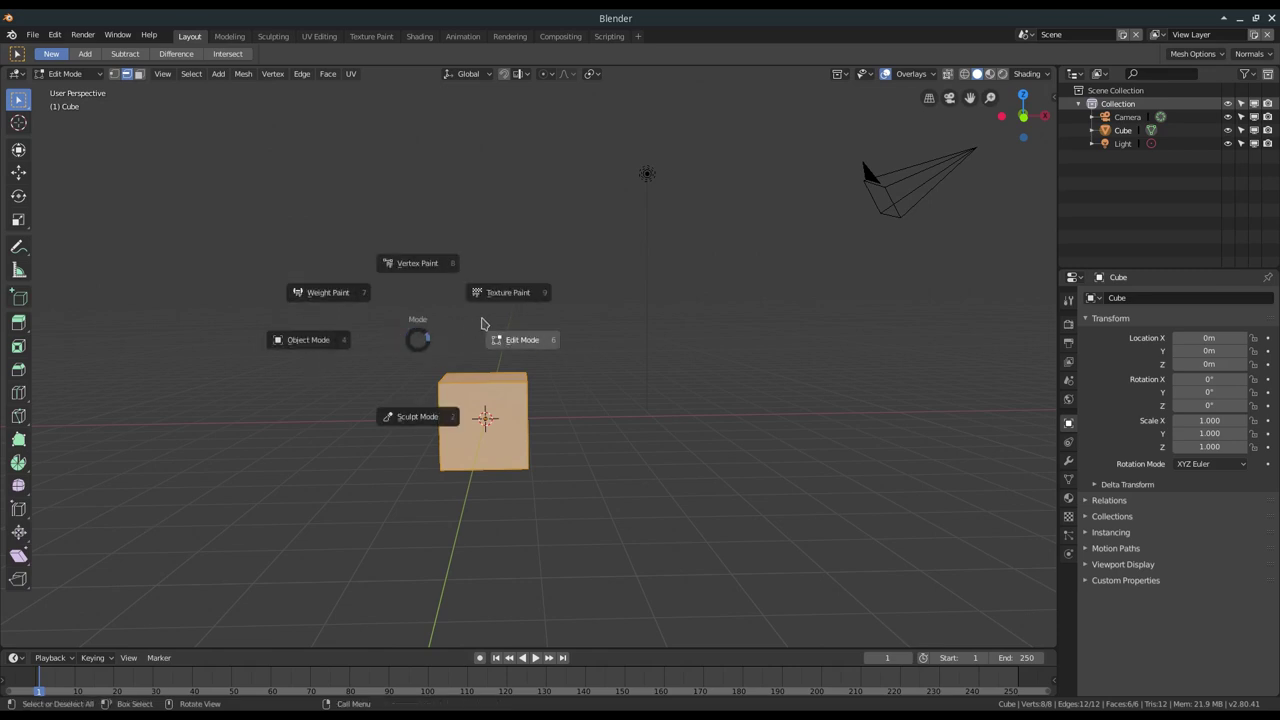
left_click(515, 341)
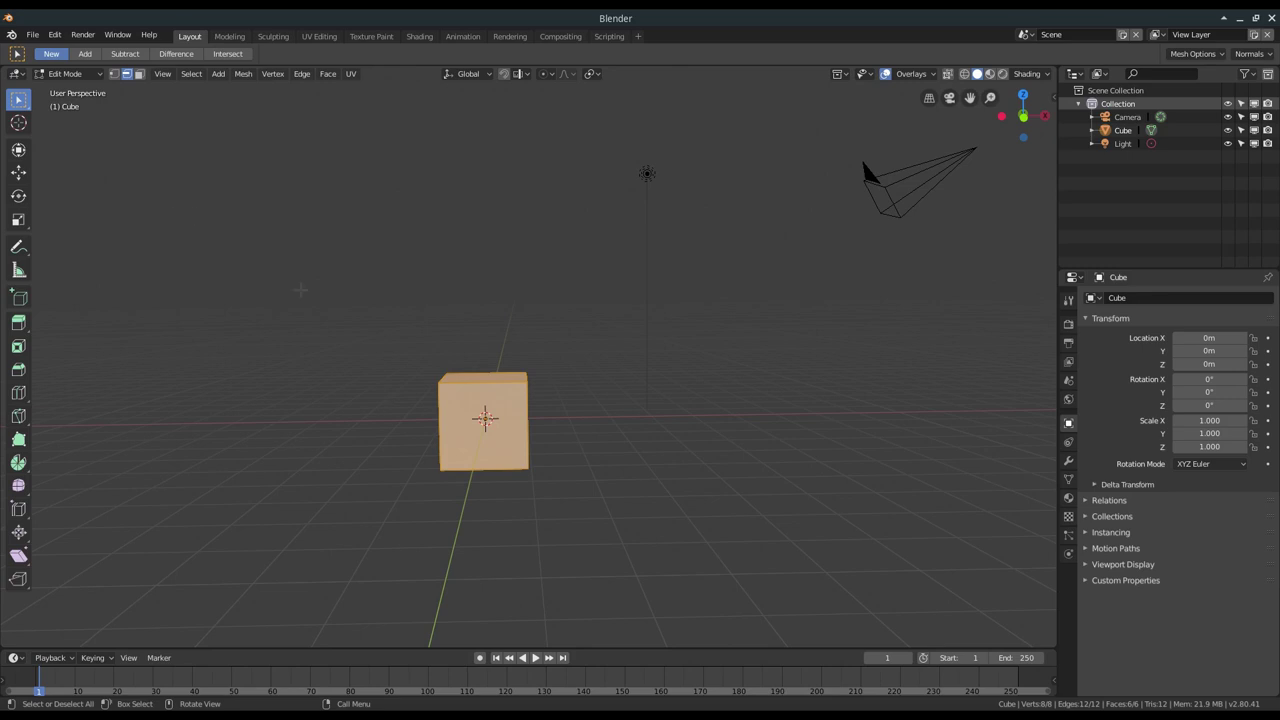
left_click(113, 74)
left_click_drag(990, 97, 993, 112)
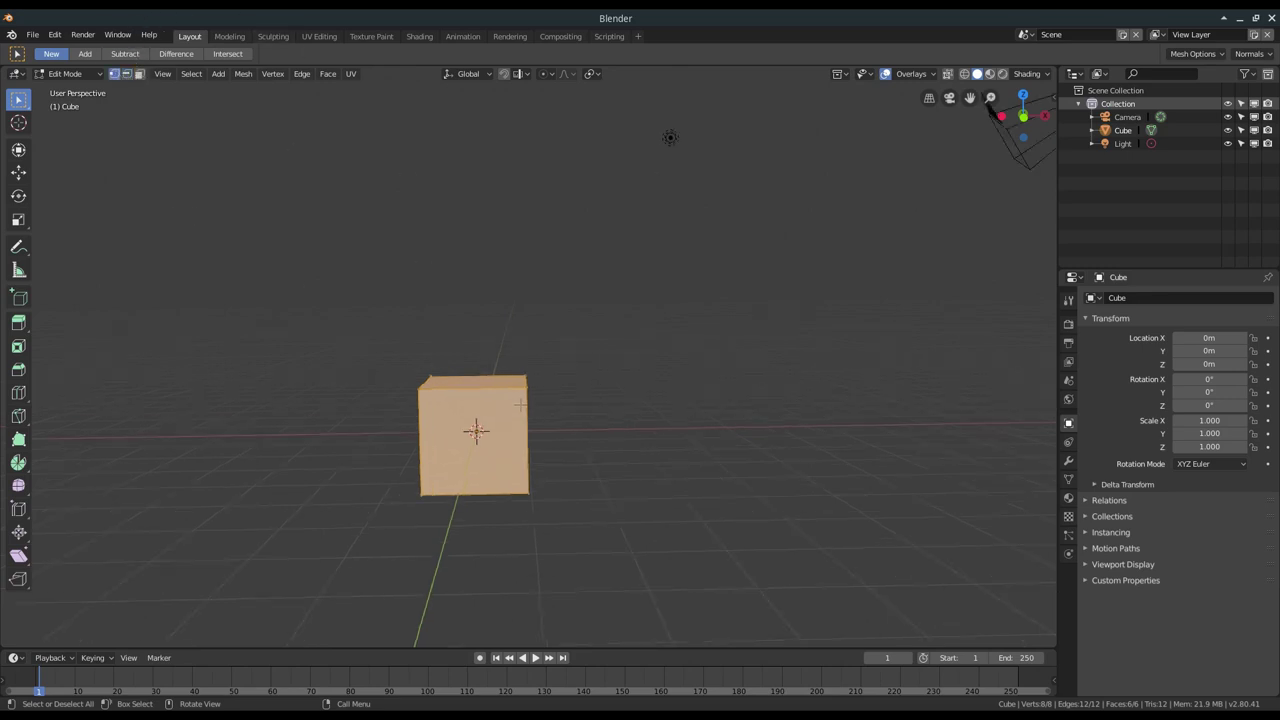
middle_click_drag(990, 108, 600, 300)
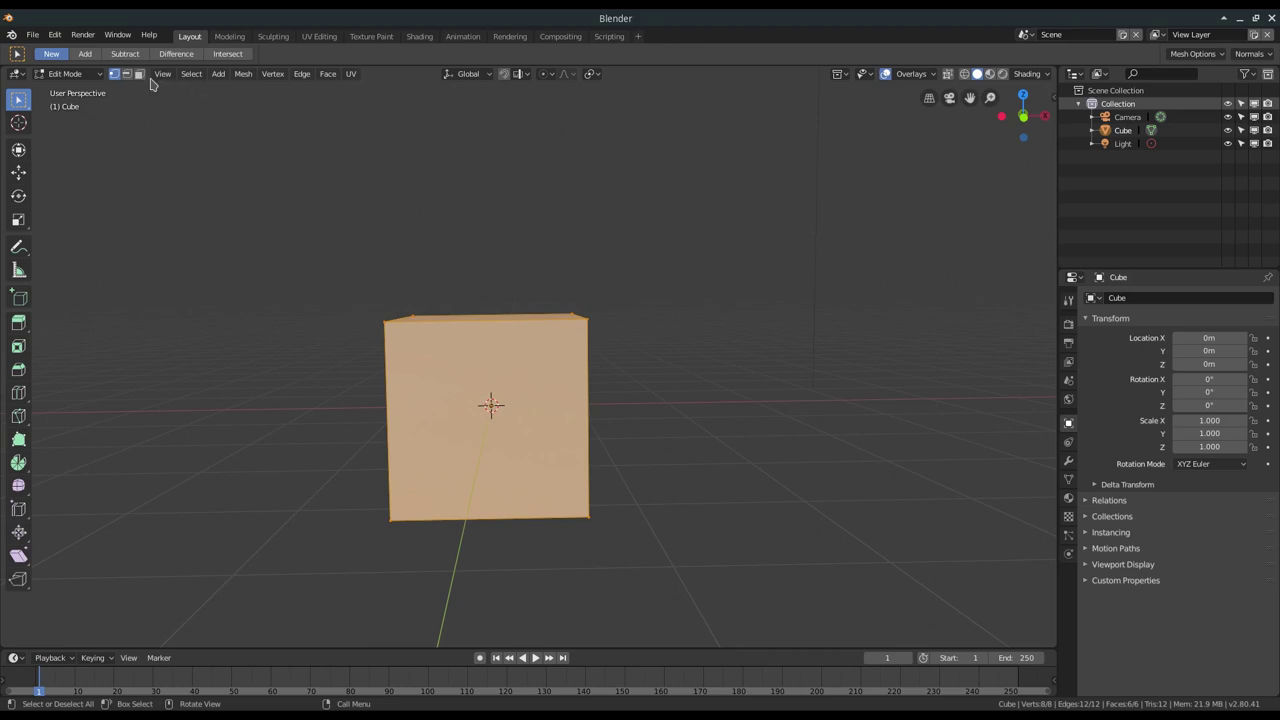
In edge select, pick the cube's front-top edge, then its back-top edge
left_click(126, 74)
middle_click_drag(490, 420, 413, 359)
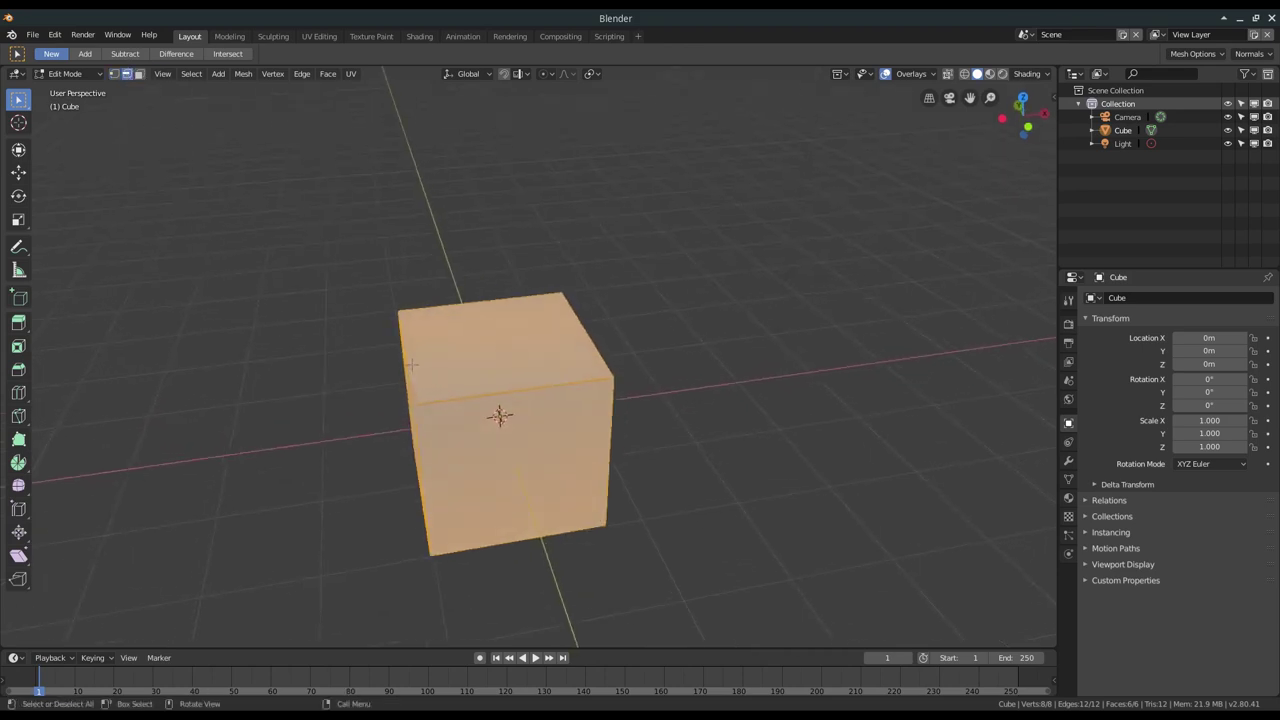
left_click(382, 359)
left_click(469, 406)
left_click(461, 306)
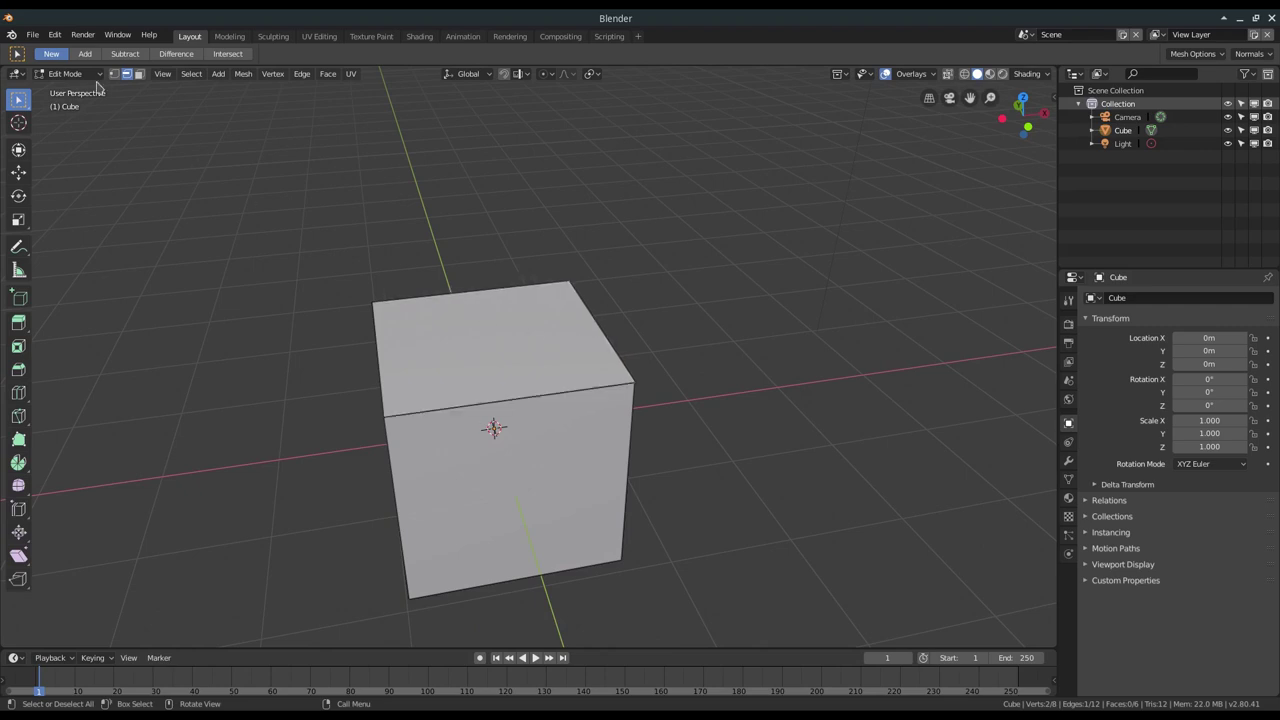
In face select, pick the front, top and other faces while orbiting, then deselect all
left_click(140, 76)
left_click(497, 483)
key("alt+a")
left_click(459, 333)
middle_click_drag(425, 393, 523, 349)
left_click(523, 410)
mouse_move(523, 423)
middle_mouse_down()
mouse_move(279, 440)
mouse_move(391, 419)
middle_mouse_up()
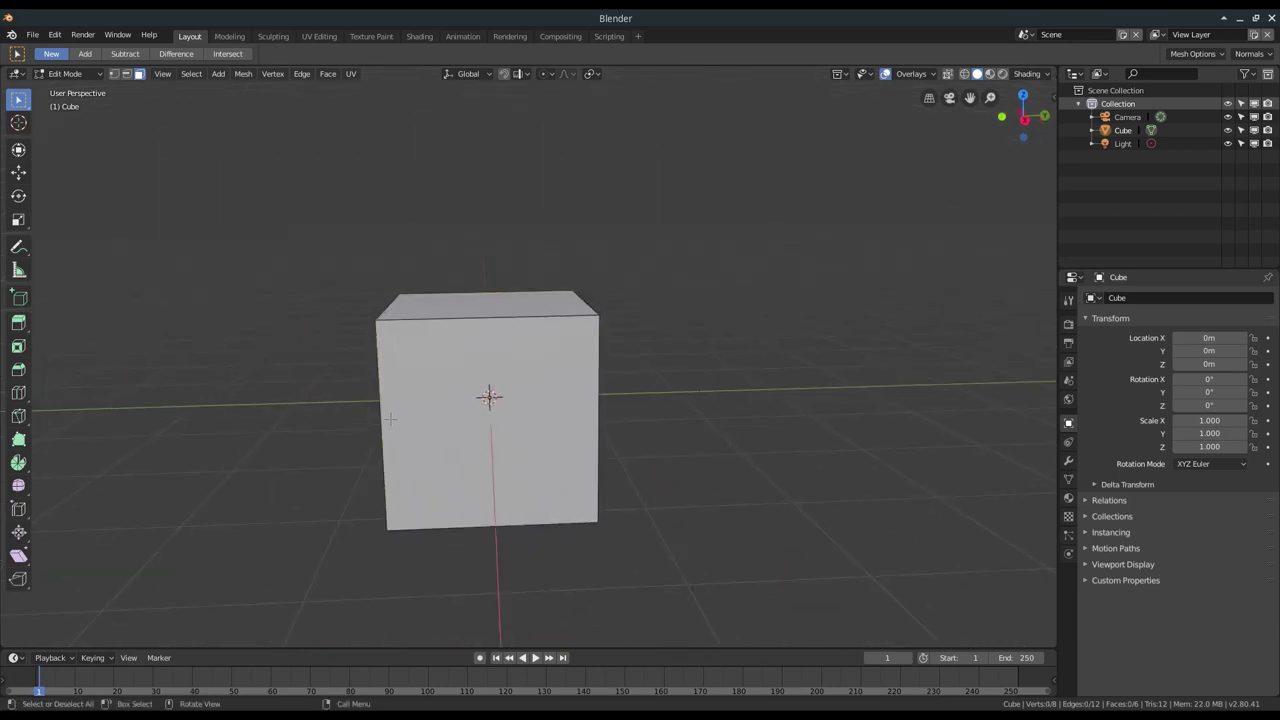
left_click(467, 409)
mouse_move(467, 409)
middle_mouse_down()
mouse_move(457, 416)
mouse_move(540, 420)
mouse_move(576, 453)
middle_mouse_up()
left_click(540, 420)
key("alt+a")
Pick the left and front faces, then the top-left edge, and return to vertex select
left_click(410, 425)
left_click(505, 402)
left_click(407, 397)
left_click(126, 73)
left_click(410, 351)
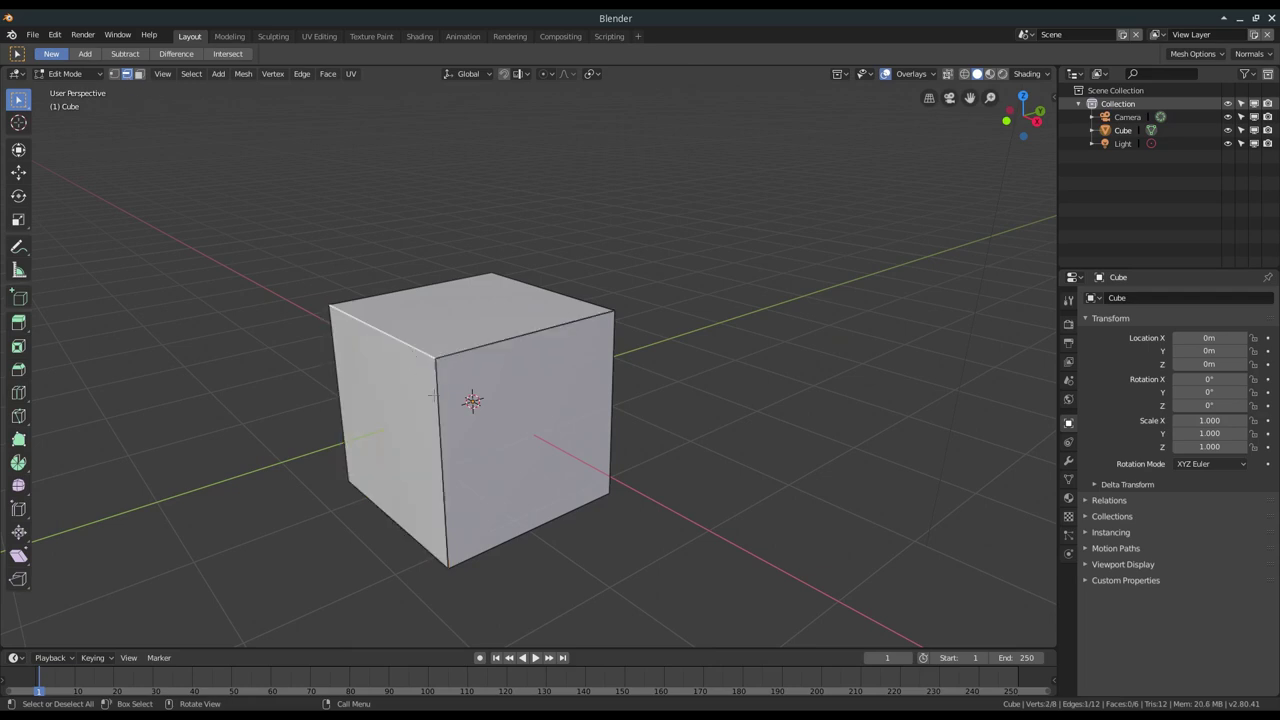
mouse_move(410, 351)
middle_mouse_down()
mouse_move(389, 366)
mouse_move(436, 380)
middle_mouse_up()
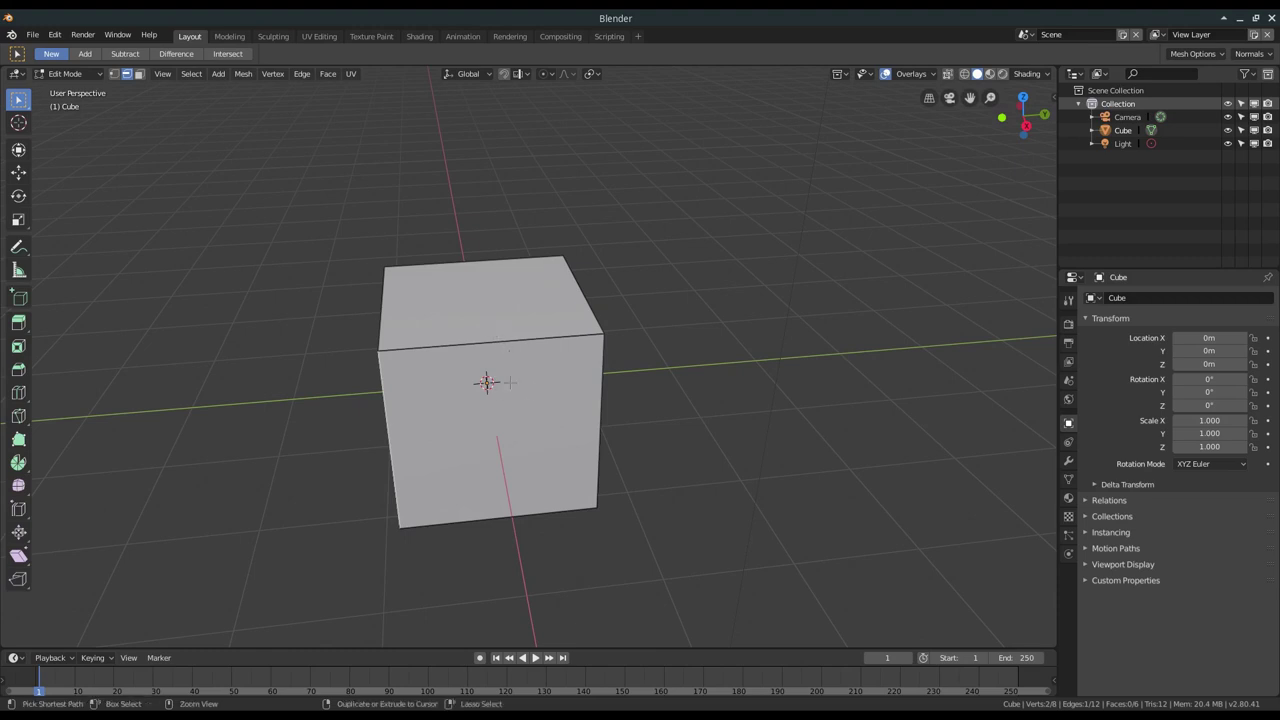
key("1")
mouse_move(439, 392)
middle_mouse_down()
mouse_move(525, 366)
mouse_move(604, 381)
mouse_move(398, 373)
middle_mouse_up()
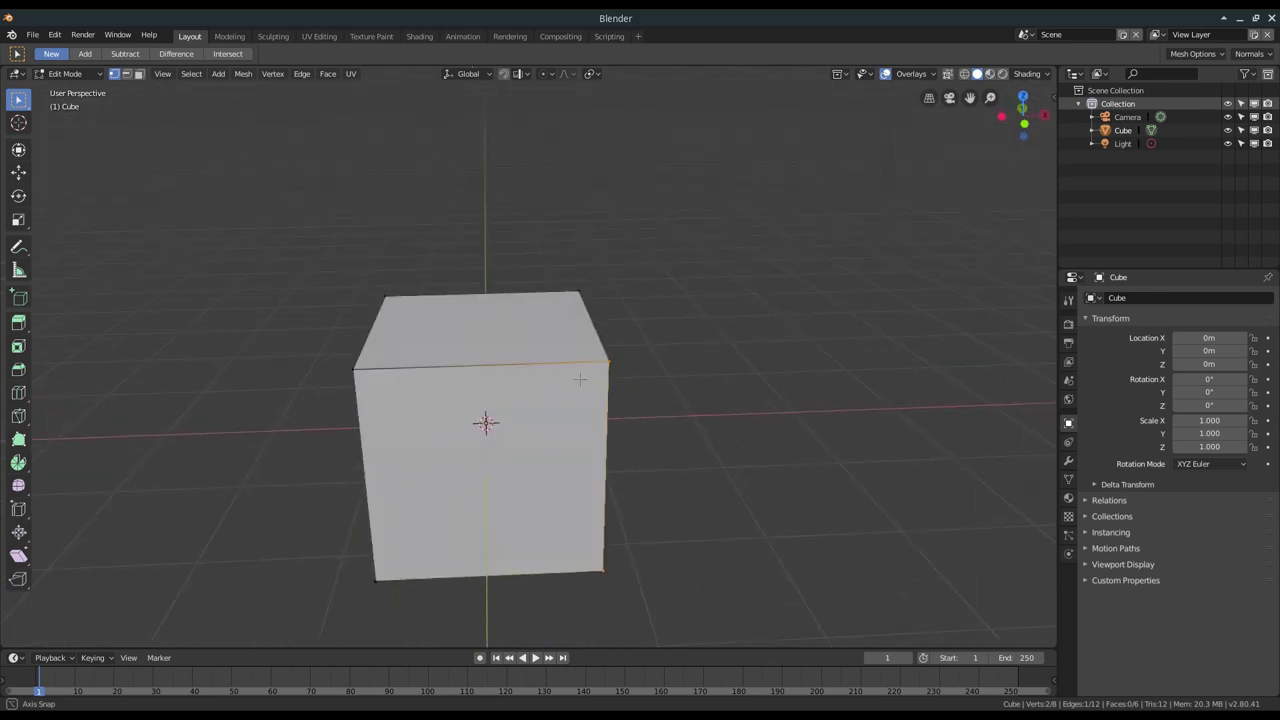
Pick the back-left top vertex, the front-top edge, then the front and top faces
left_click(384, 296)
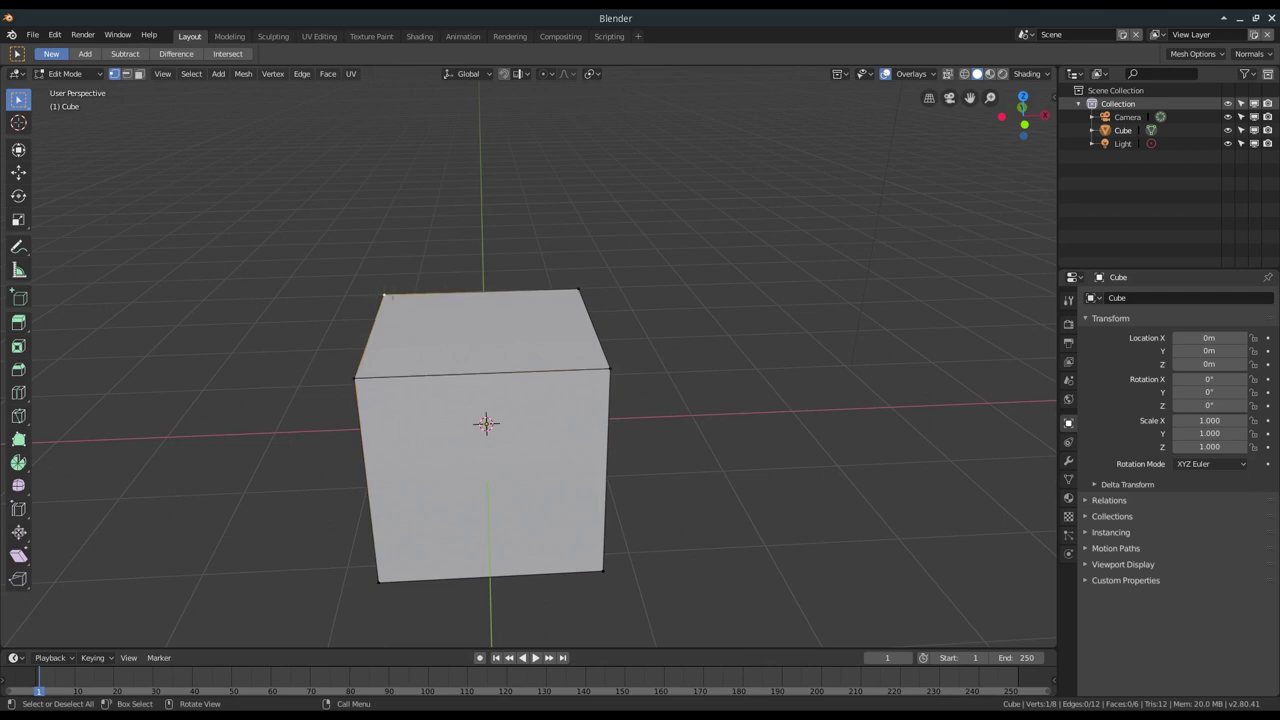
key("2")
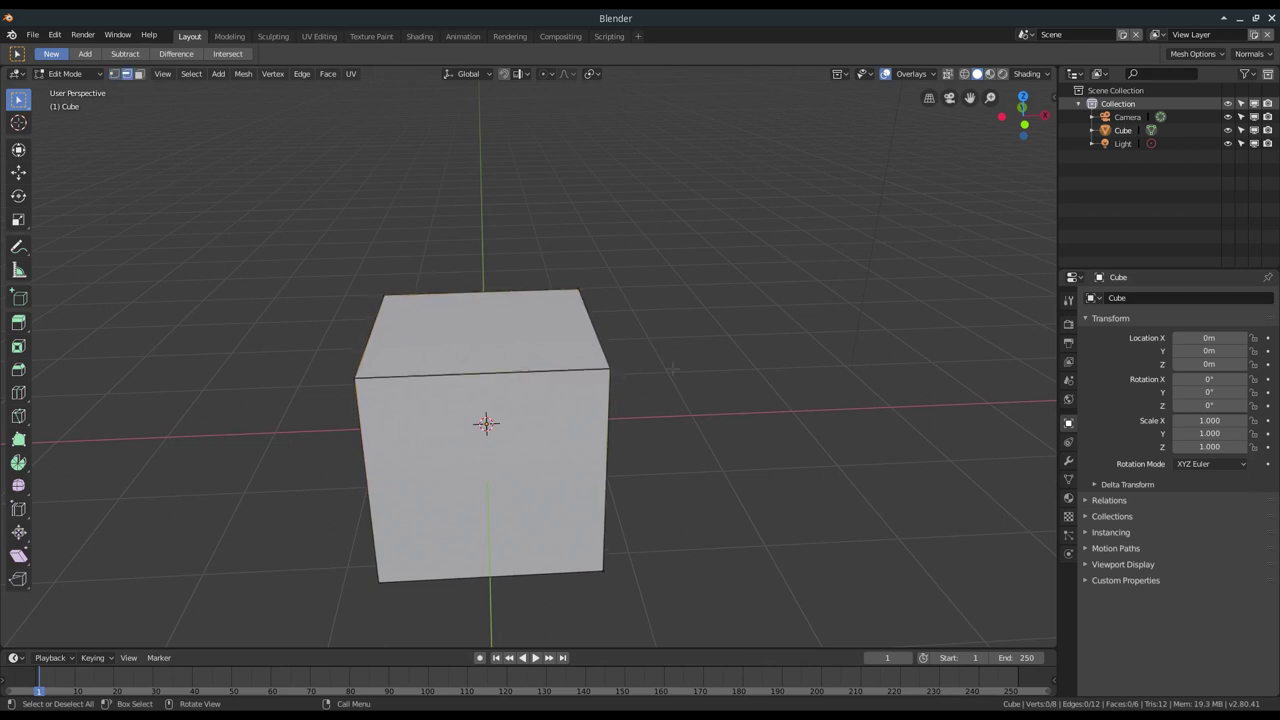
left_click(534, 373)
key("3")
left_click(499, 427)
left_click(487, 347)
mouse_move(466, 351)
middle_mouse_down()
mouse_move(471, 378)
mouse_move(558, 436)
middle_mouse_up()
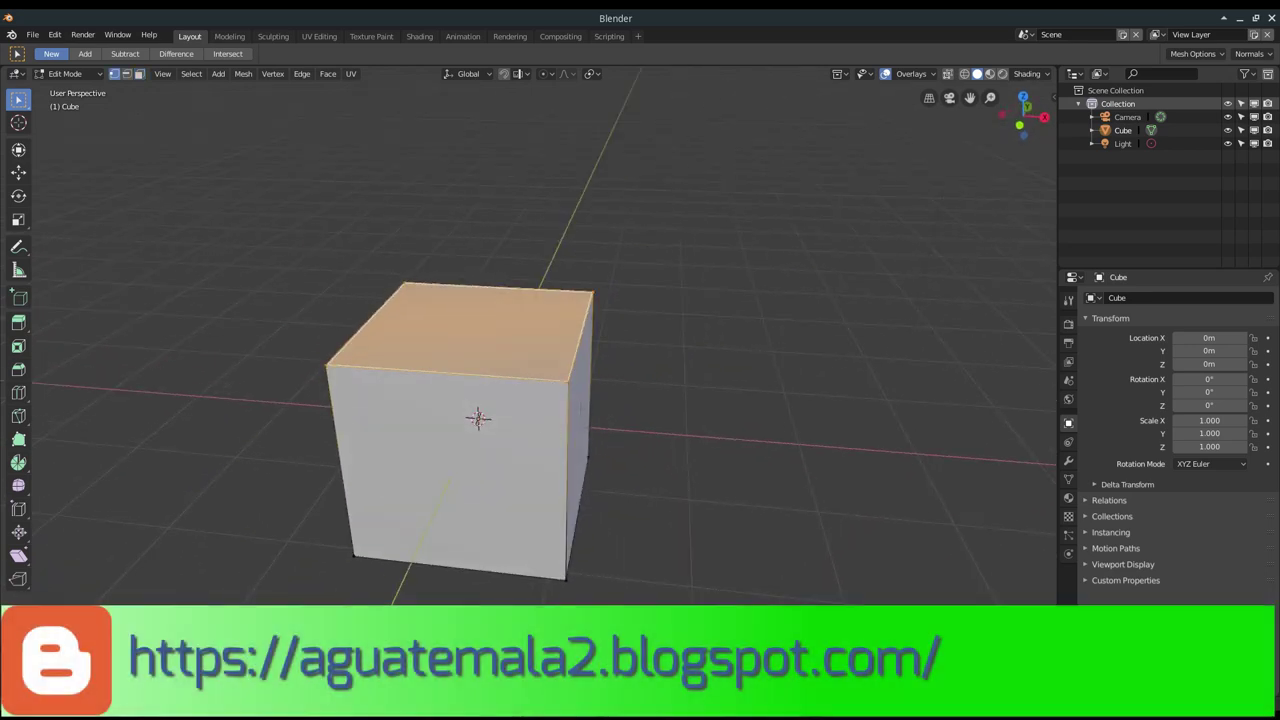
left_click(560, 403)
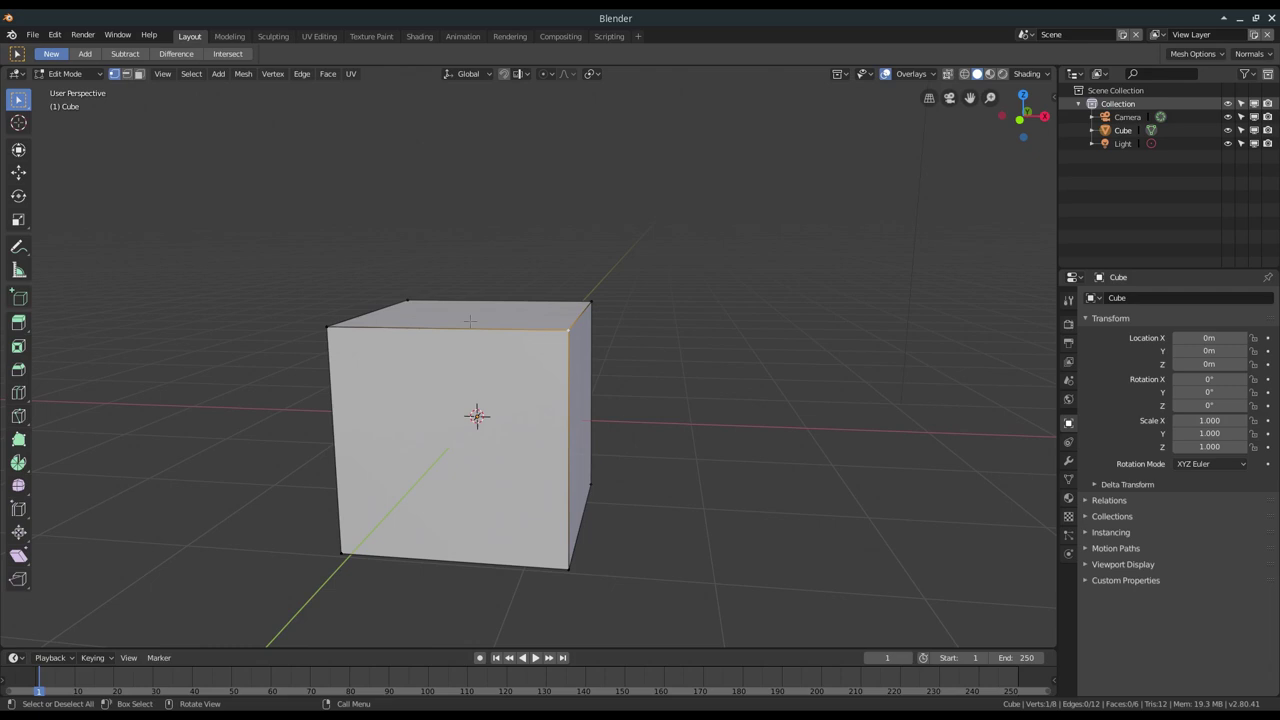
Look through the camera, then view the cube from the front and tilt toward its underside
middle_click_drag(395, 337, 420, 344)
key("KP_0")
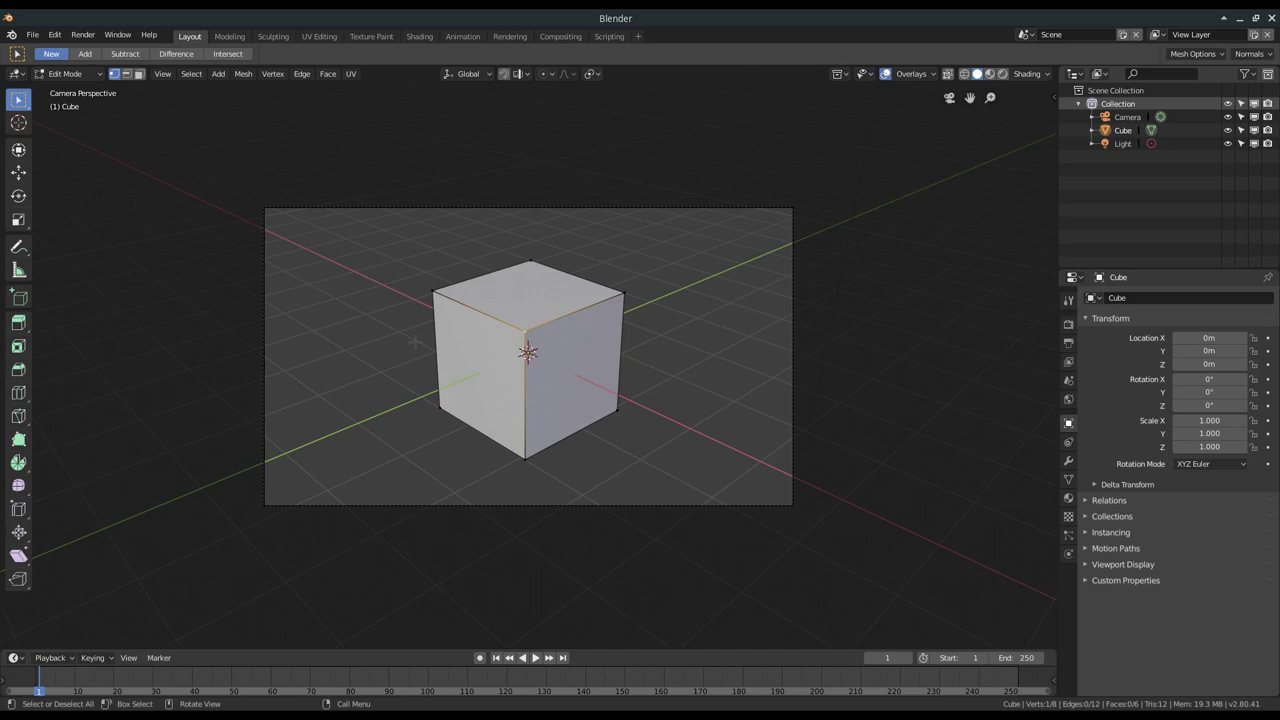
key("KP_1")
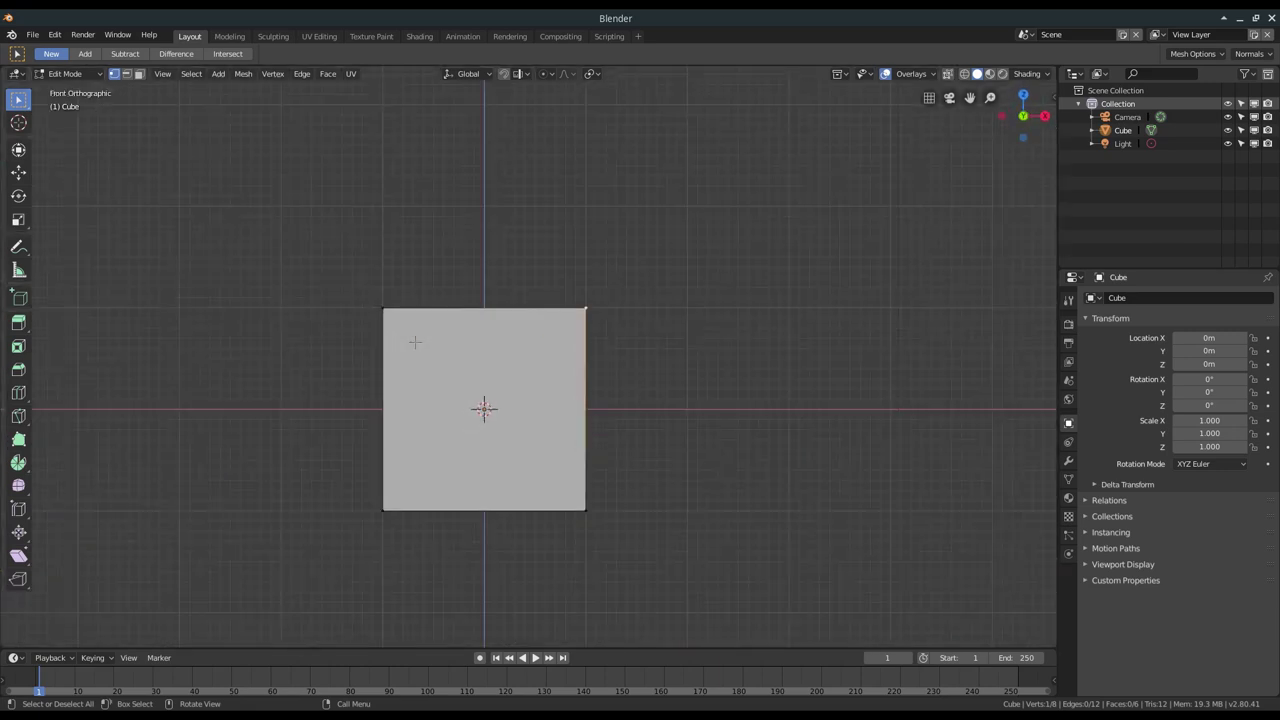
key("KP_8")
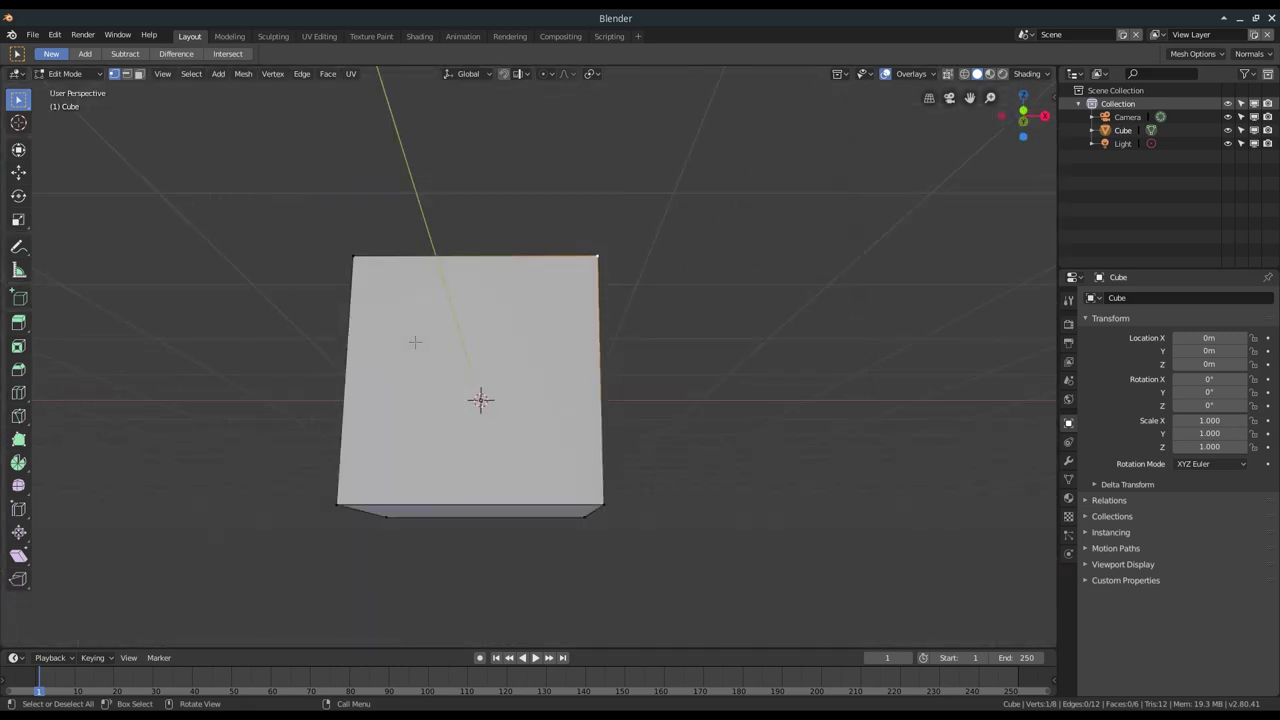
View the cube from the right, tilt with numpad 8/2, switch to perspective, and orbit above
key("KP_3")
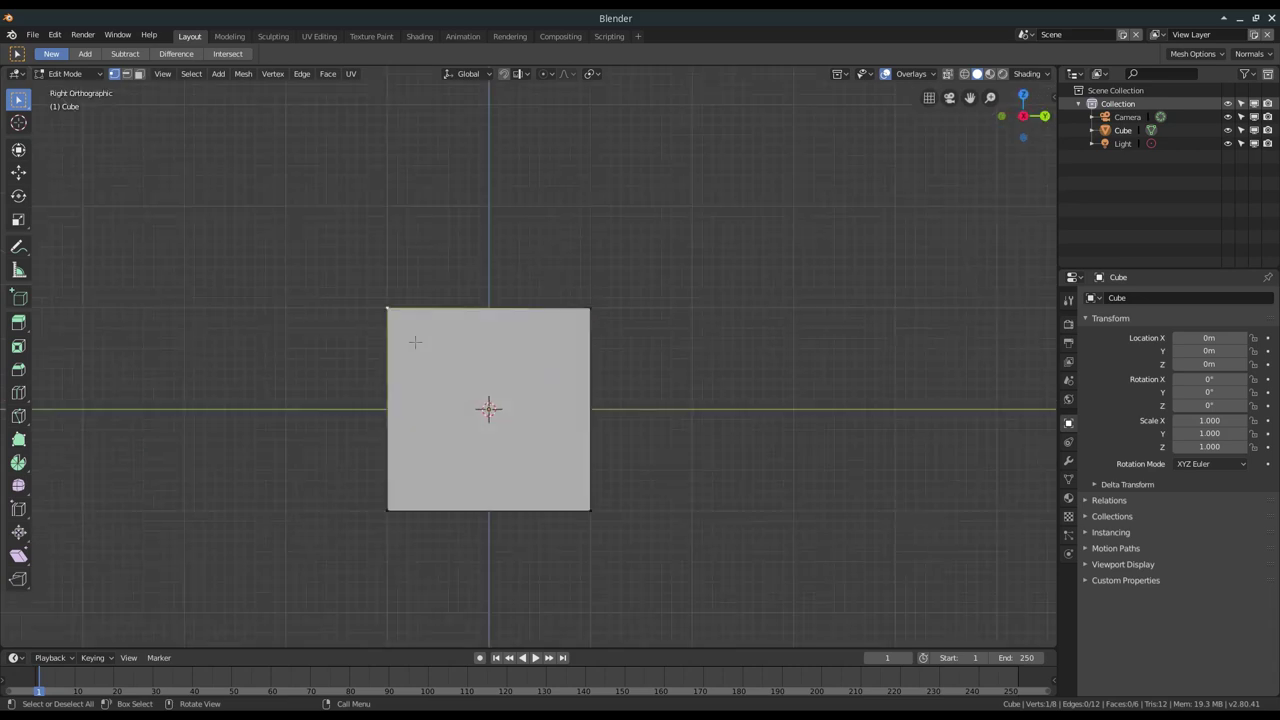
key("KP_2")
key("KP_8")
key("KP_2")
key("KP_8")
key("KP_5")
key("KP_5")
key("KP_5")
key("KP_5")
key("KP_5")
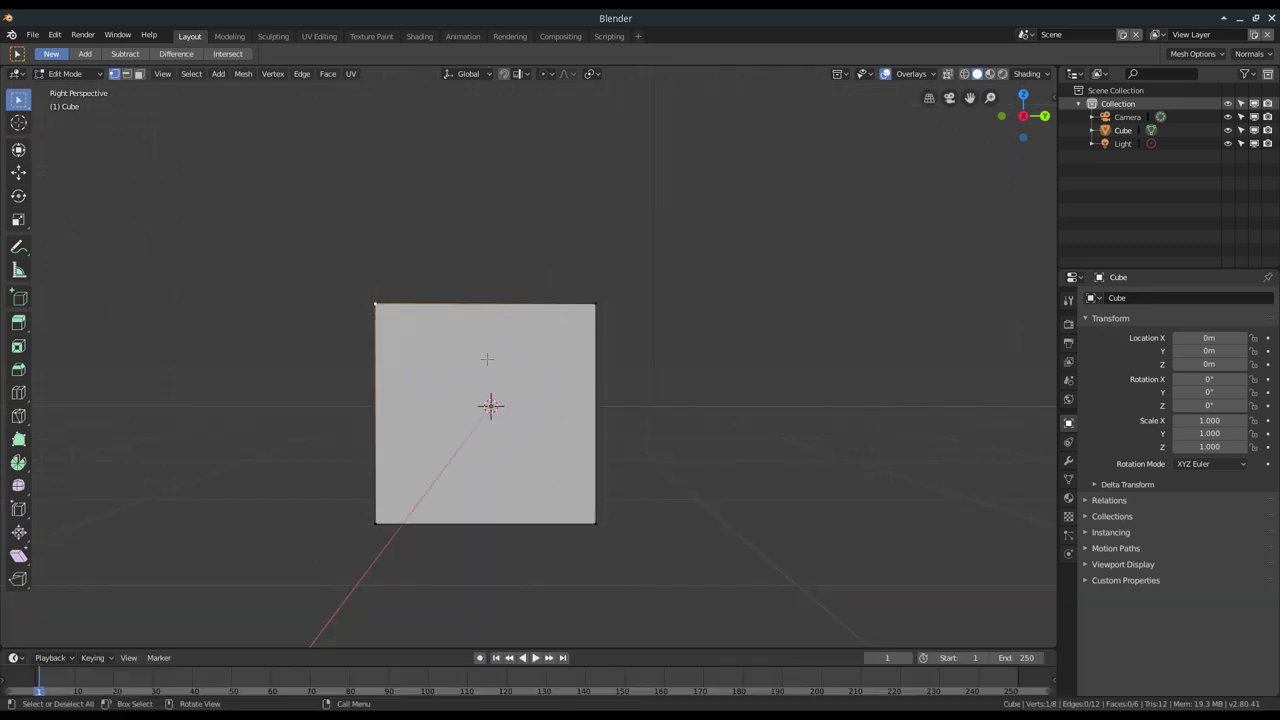
mouse_move(487, 359)
middle_mouse_down()
mouse_move(510, 381)
mouse_move(502, 350)
middle_mouse_up()
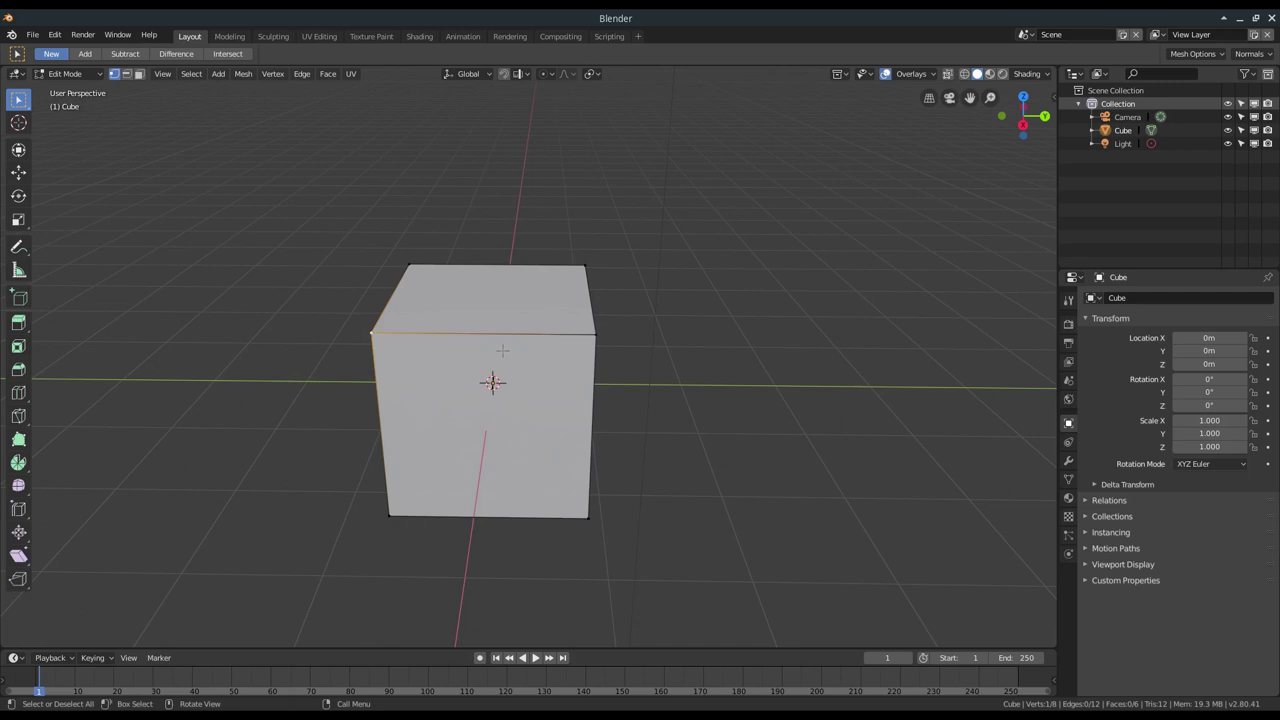
Select the cube's top front edge, then its front face, and orbit to a head-on view
key("2")
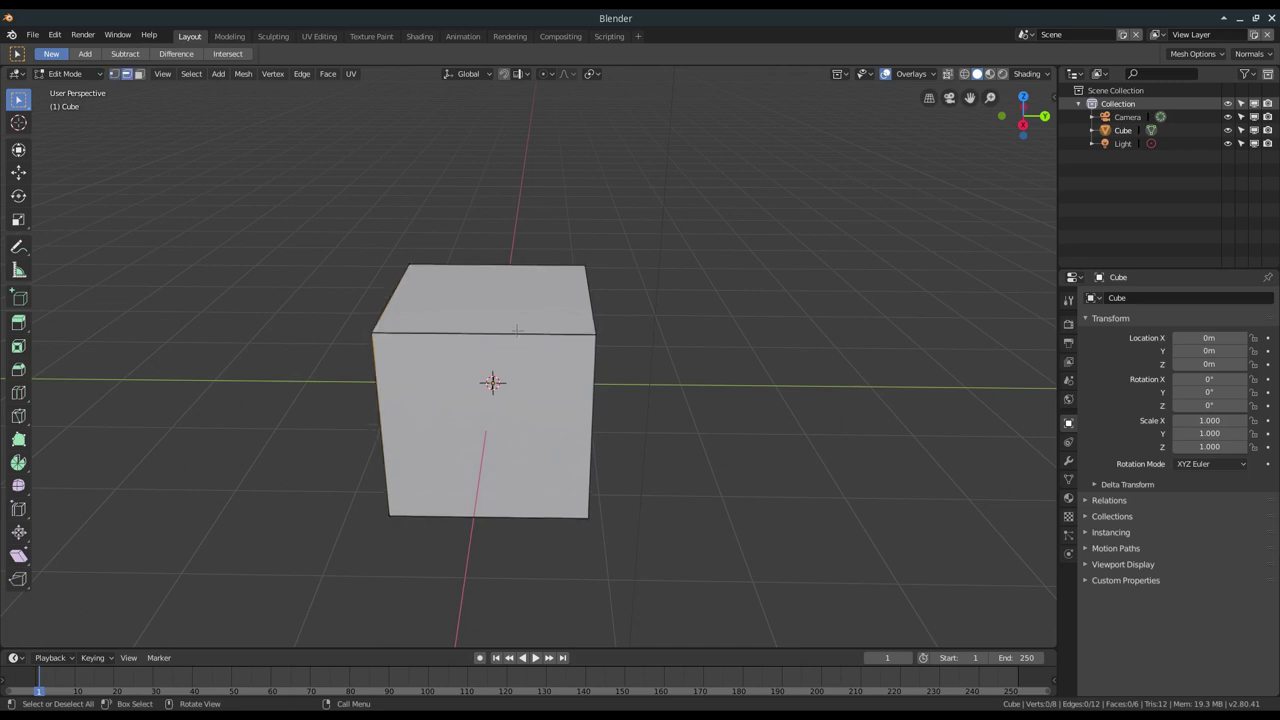
left_click(519, 335)
key("3")
left_click(520, 428)
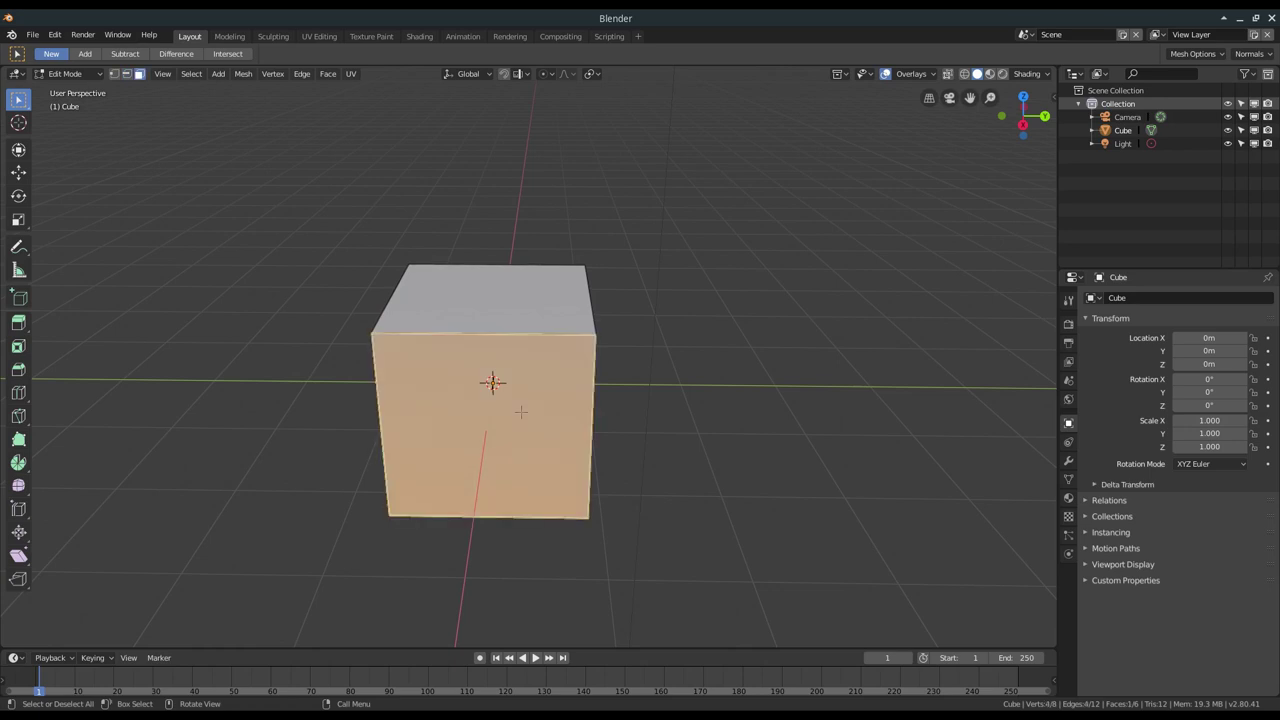
middle_click_drag(521, 405, 448, 375)
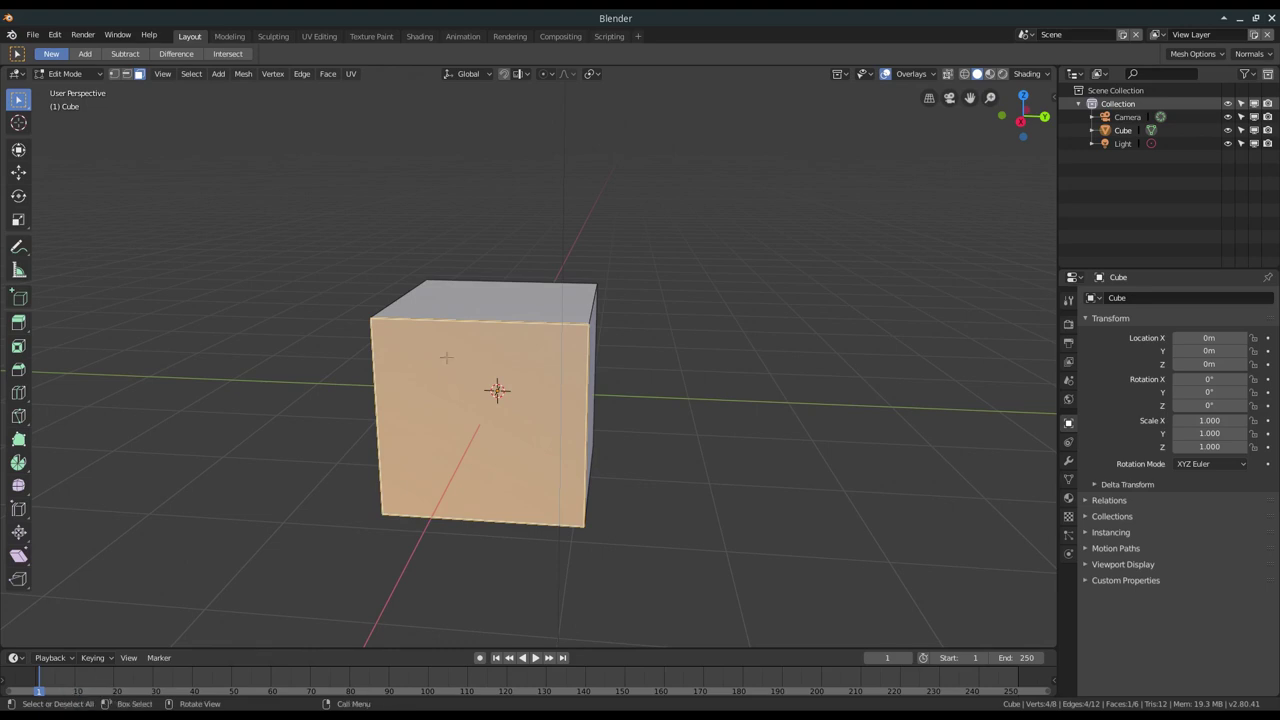
mouse_move(447, 358)
middle_mouse_down()
mouse_move(539, 369)
mouse_move(533, 320)
middle_mouse_up()
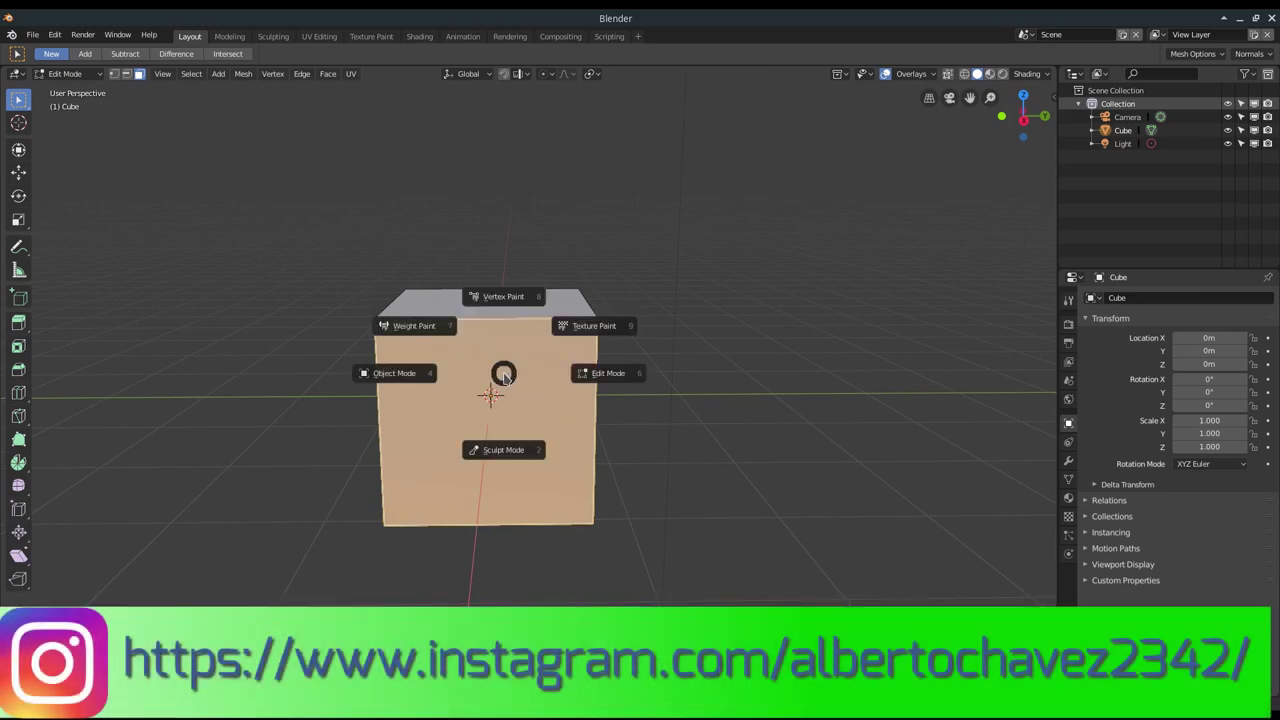
Return the cube to Object Mode and tilt the view slightly around it
left_click(414, 366)
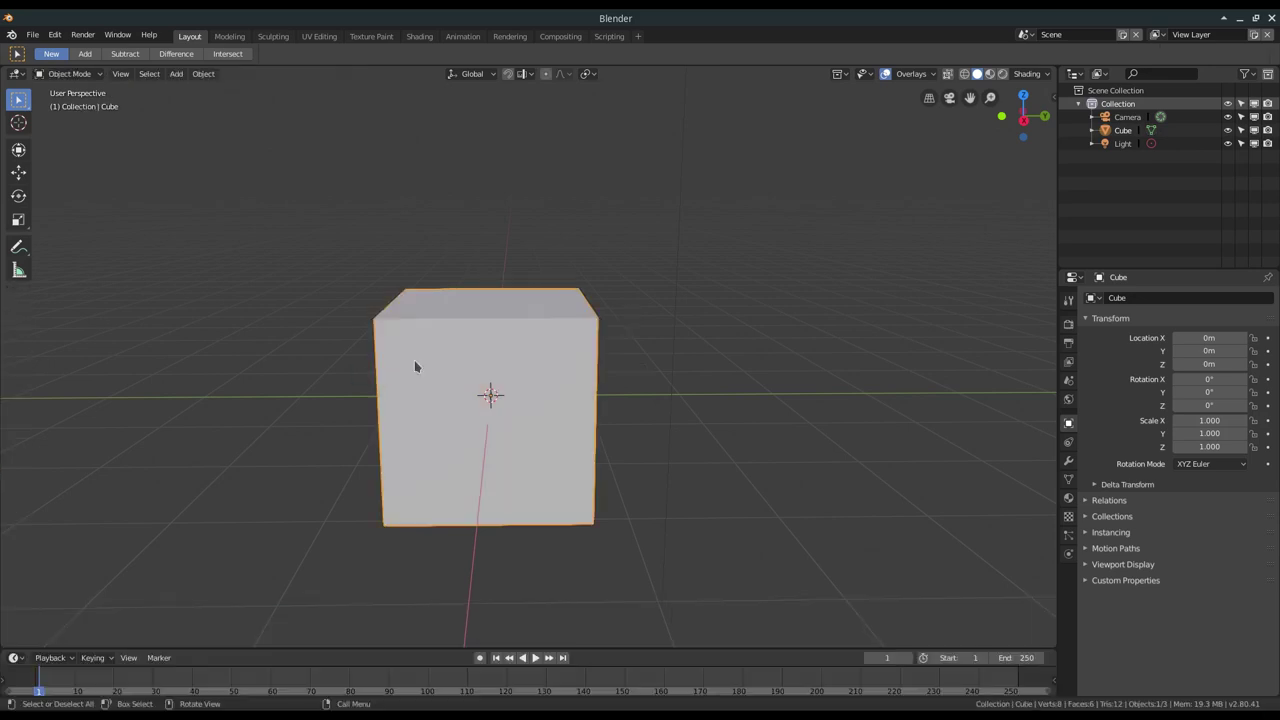
scroll(486, 371, "down", 3)
scroll(486, 374, "up", 2)
scroll(489, 380, "up", 1)
middle_click_drag(487, 405, 494, 351)
Add a plane mesh beneath the cube and scale it up to 3.407
key("shift+a")
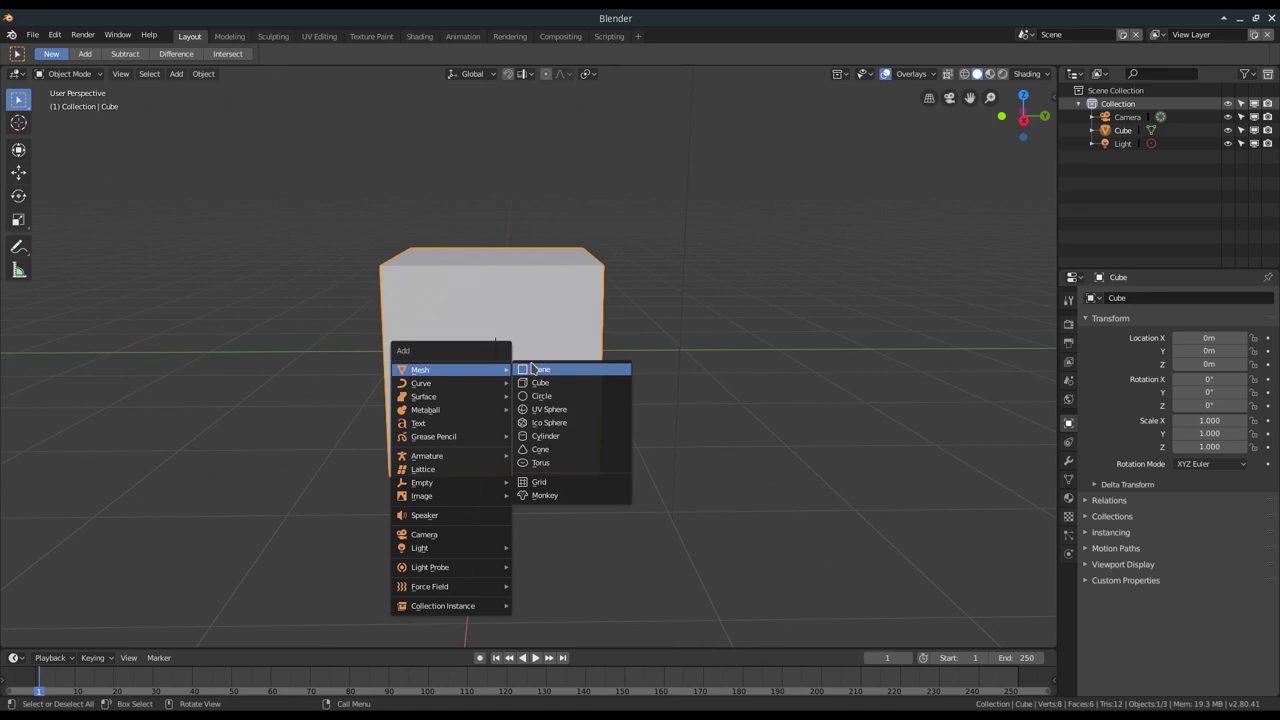
left_click(532, 369)
key("s")
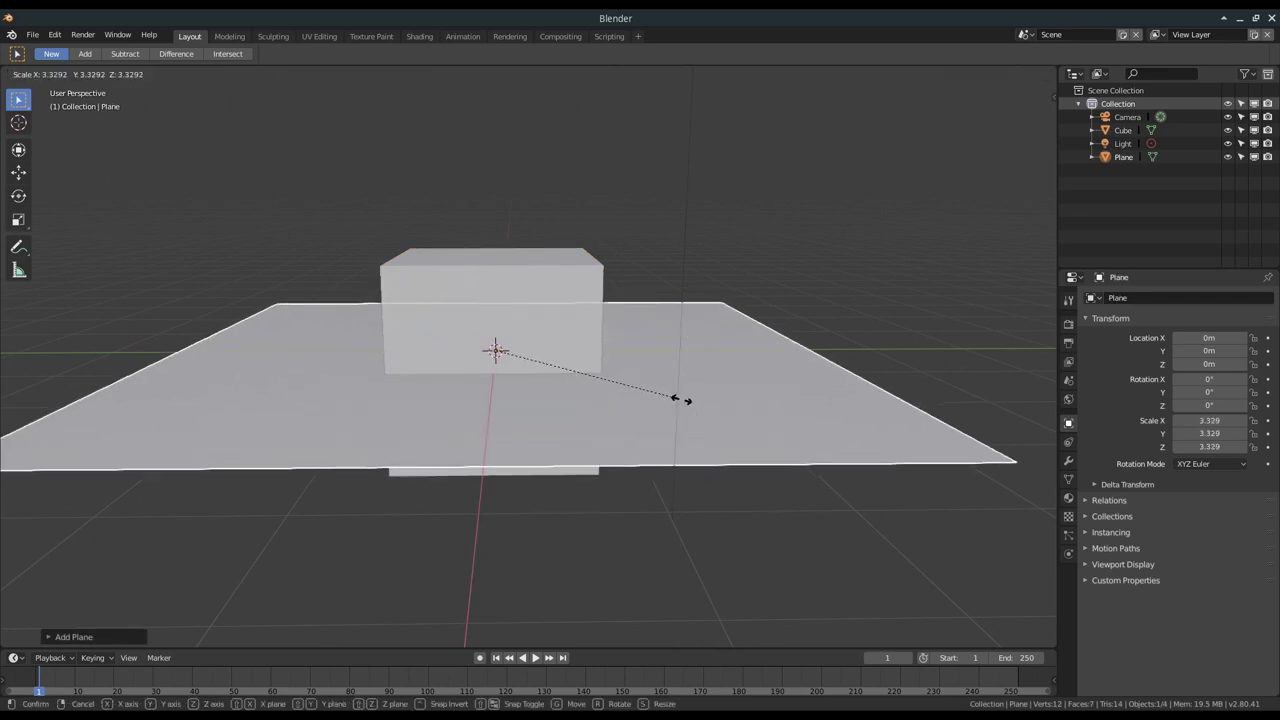
left_click(671, 402)
mouse_move(671, 402)
middle_mouse_down()
mouse_move(651, 432)
mouse_move(617, 434)
mouse_move(617, 403)
mouse_move(569, 385)
middle_mouse_up()
Orbit over the scene, selecting the plane and then the cube again
left_click(541, 284)
scroll(614, 416, "up", 3)
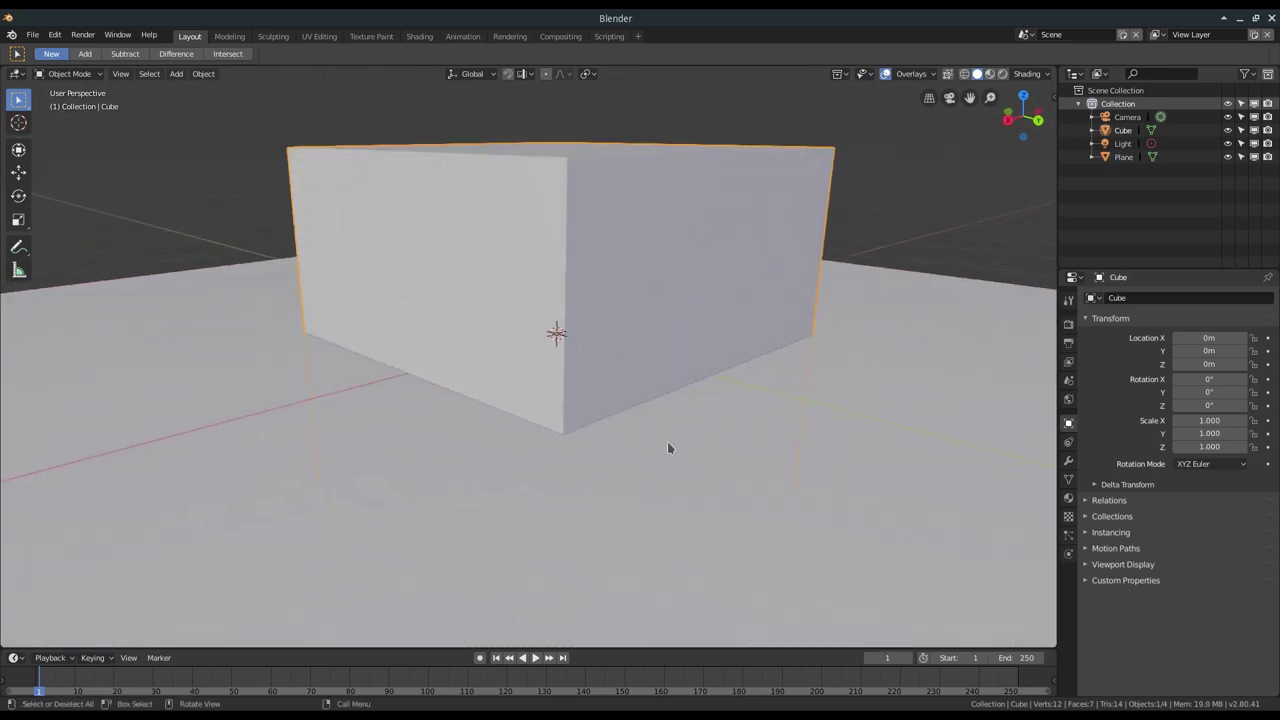
scroll(667, 441, "up", 3)
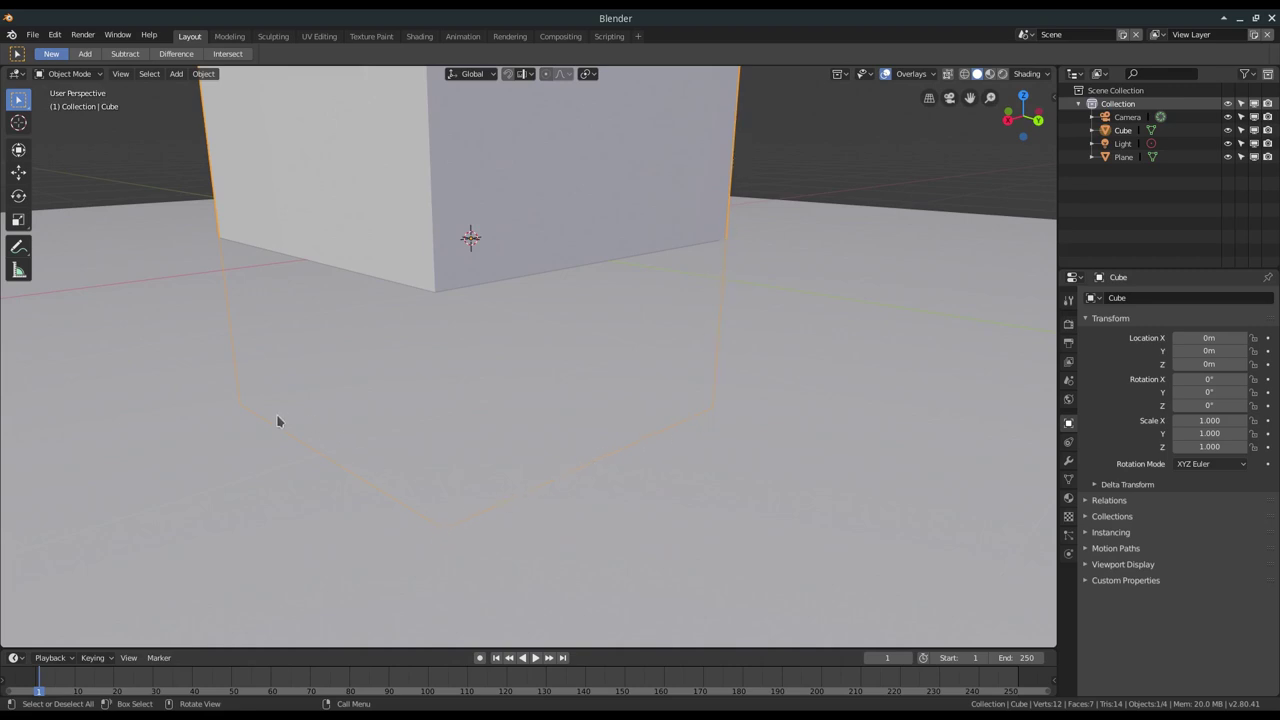
scroll(408, 203, "down", 3)
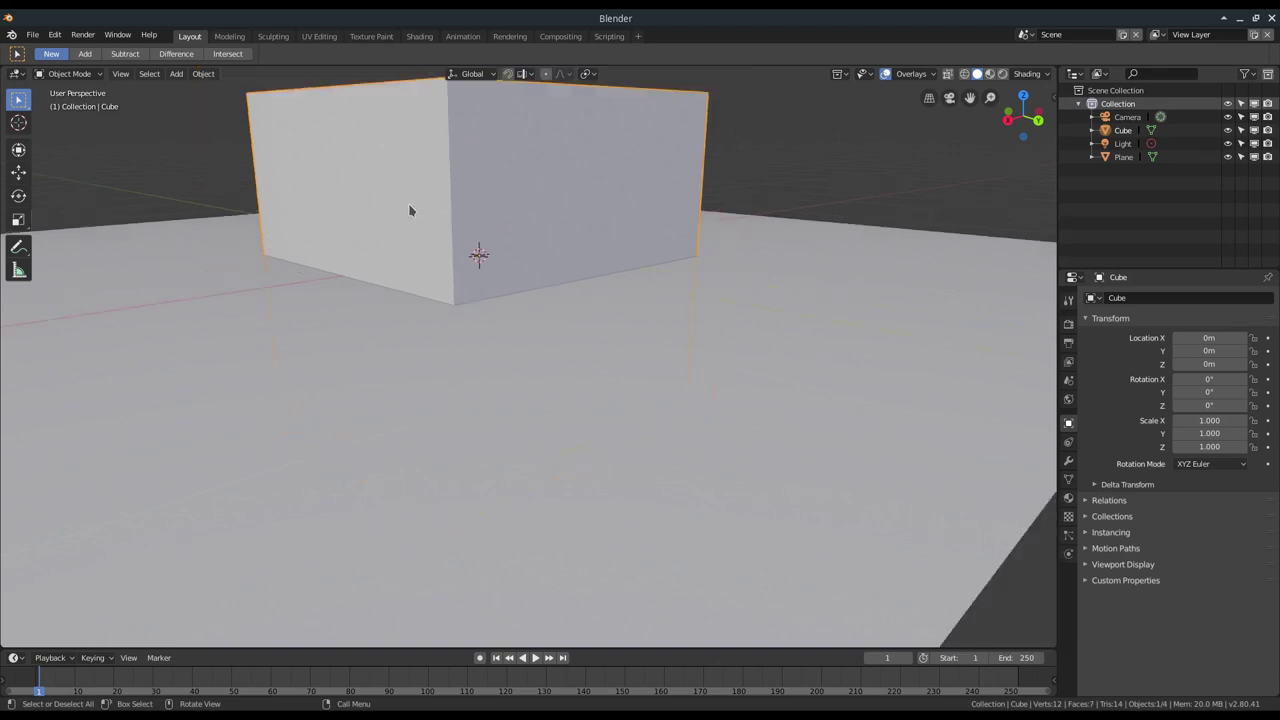
scroll(411, 205, "down", 3)
mouse_move(546, 234)
middle_mouse_down()
mouse_move(541, 283)
mouse_move(537, 259)
mouse_move(592, 292)
middle_mouse_up()
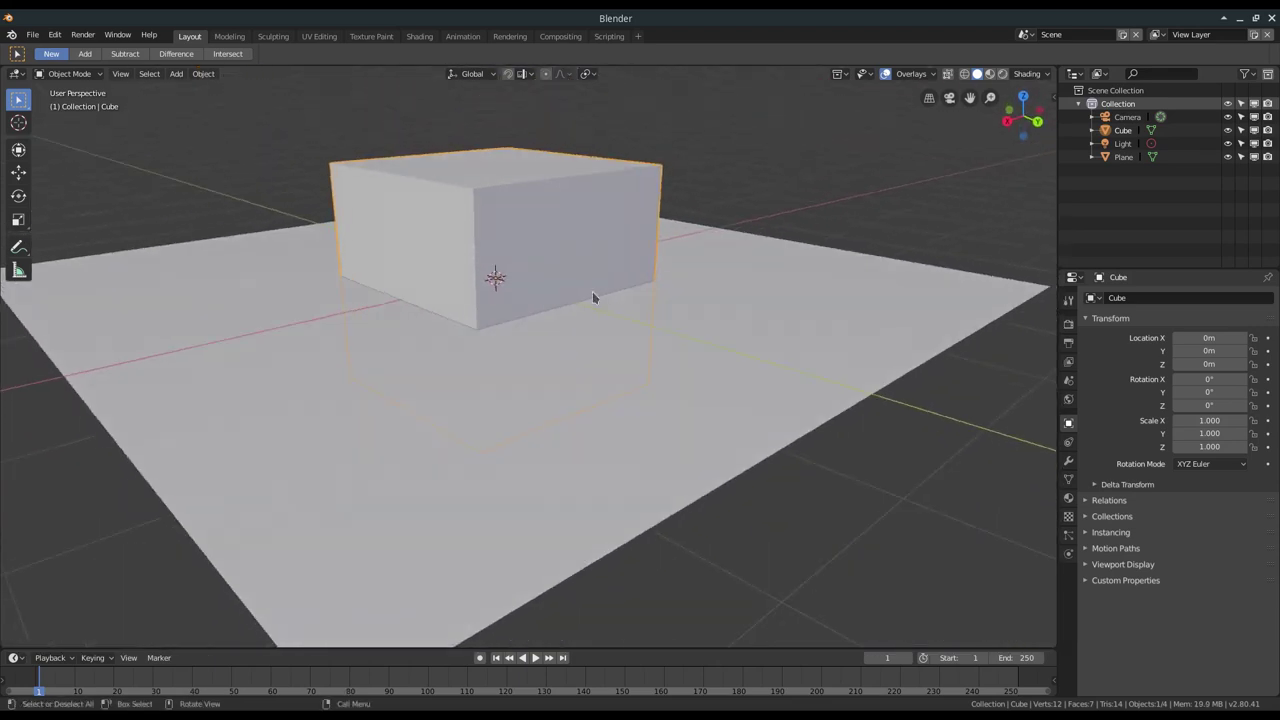
scroll(600, 296, "up", 3)
left_click(856, 318)
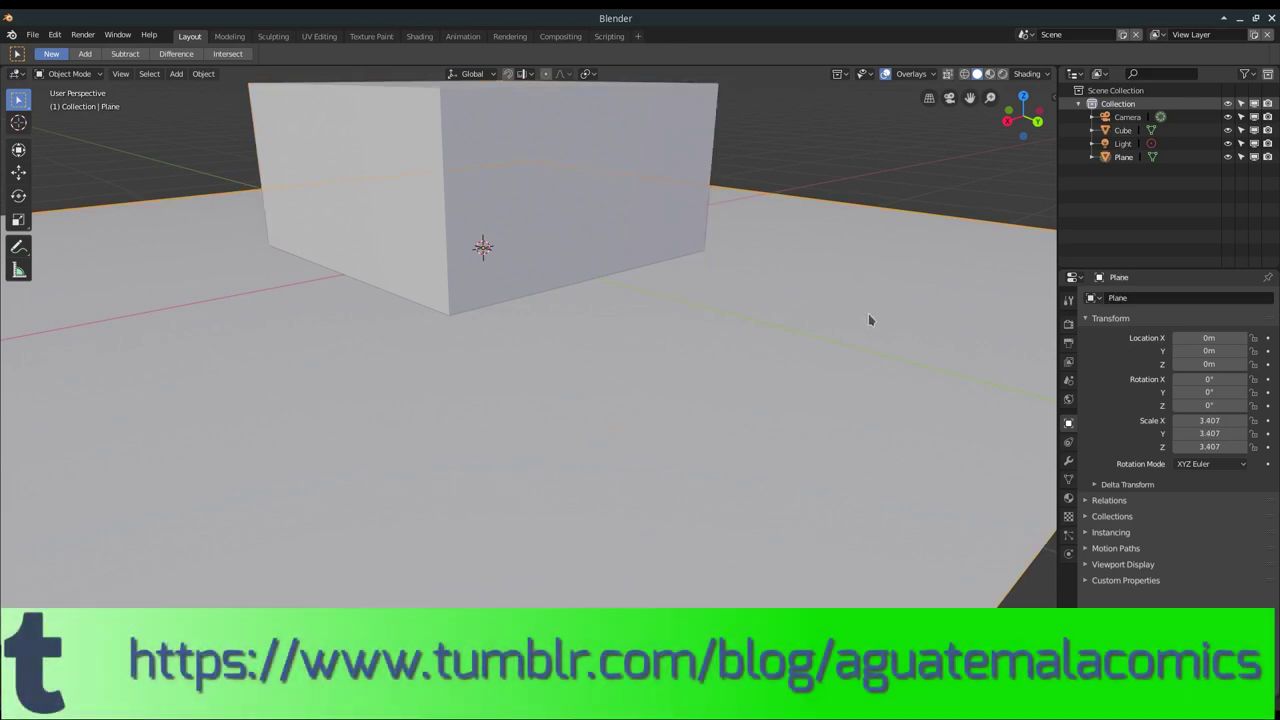
middle_click_drag(724, 185, 677, 129)
left_click(654, 206)
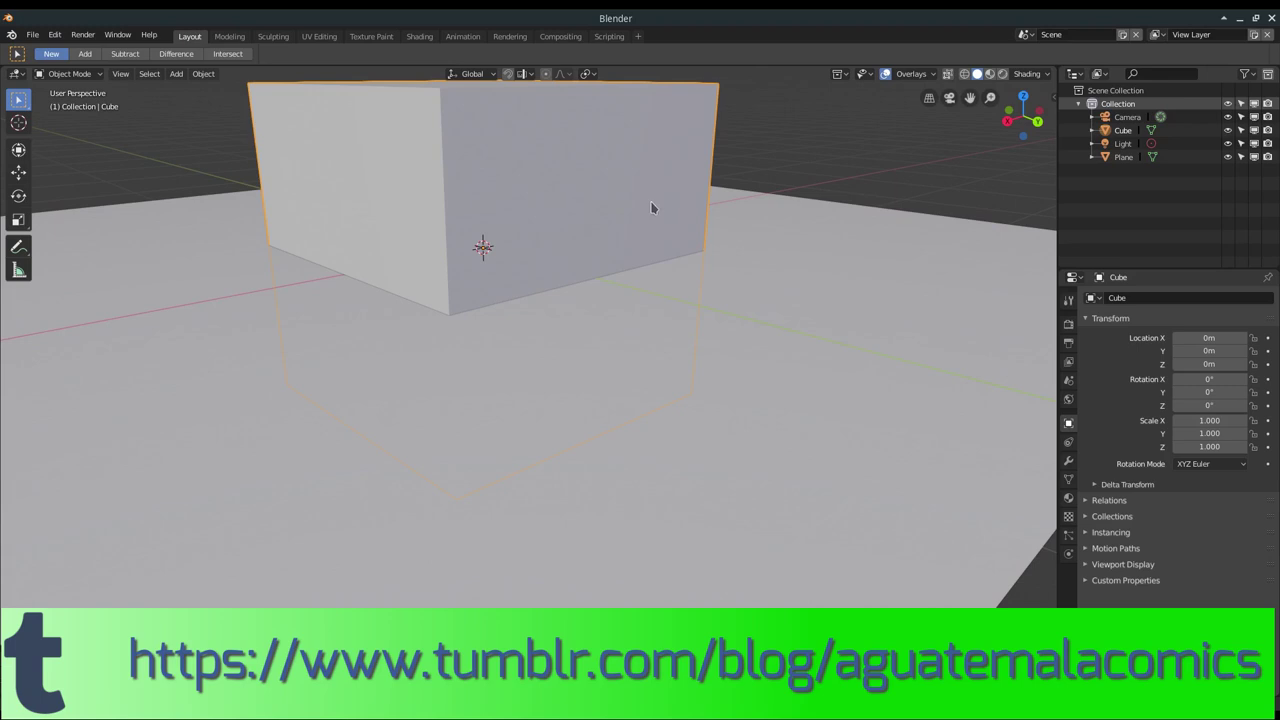
middle_click_drag(654, 206, 628, 357)
scroll(628, 357, "down", 1)
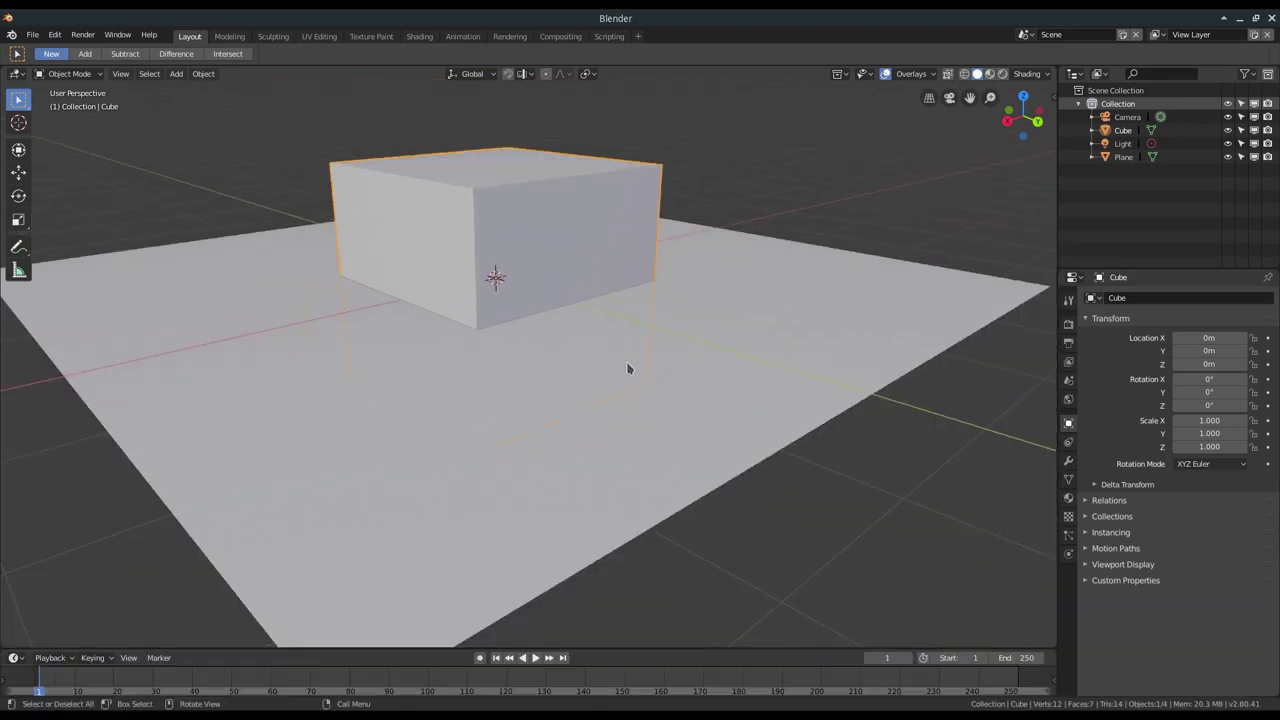
Raise the cube vertically along Z toward the plane, then check its base side-on
key("g")
key("z")
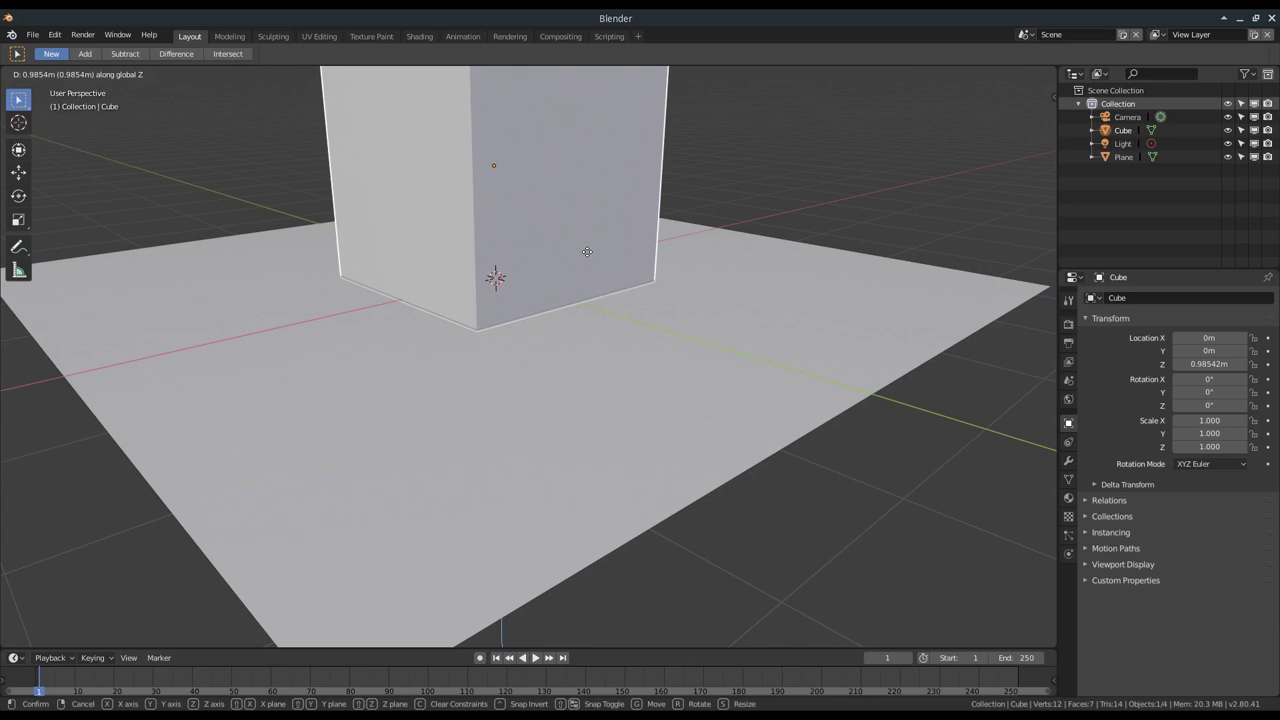
left_click(587, 251)
middle_click_drag(580, 349, 580, 396)
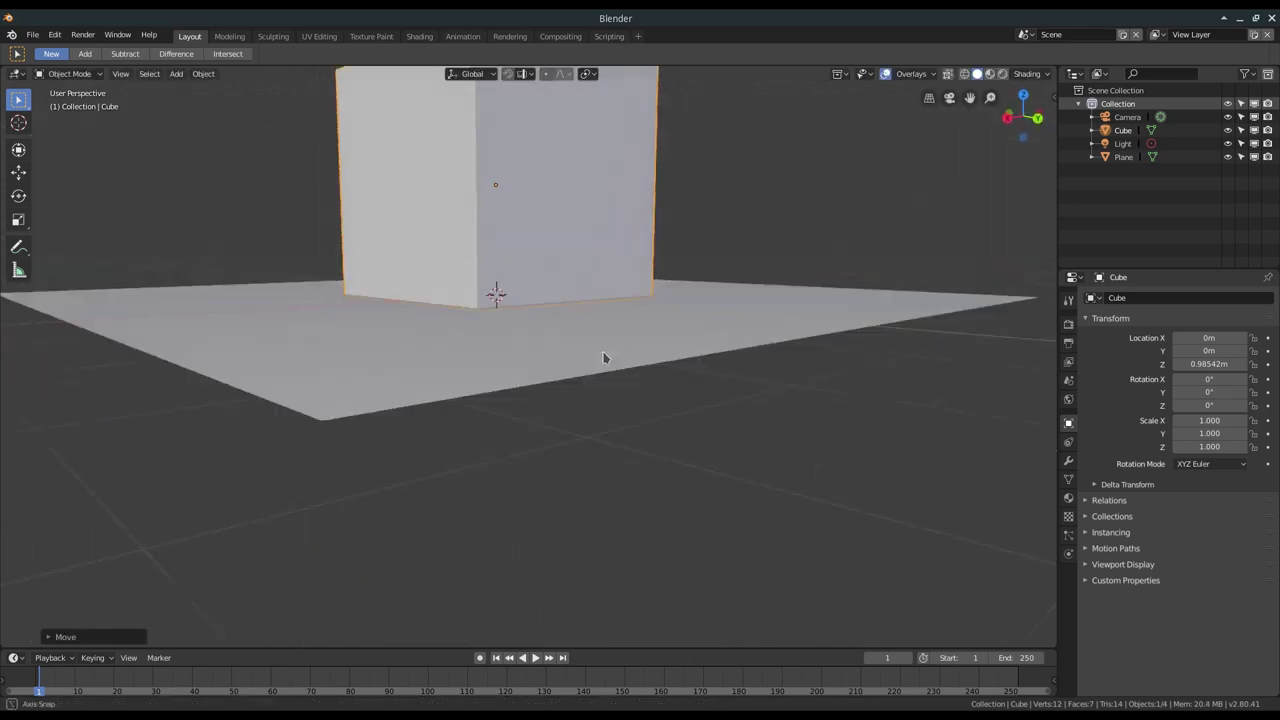
scroll(578, 396, "up", 2)
scroll(570, 360, "up", 3)
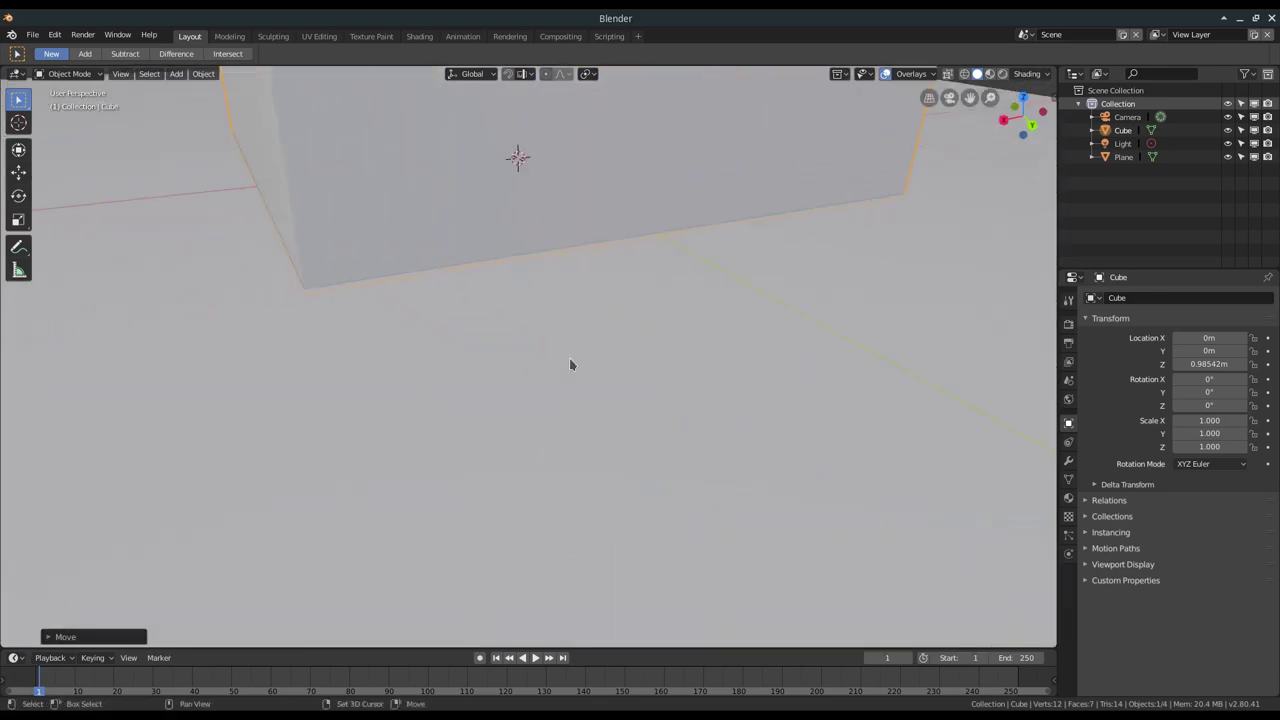
scroll(580, 434, "up", 1)
middle_click_drag(572, 410, 574, 400)
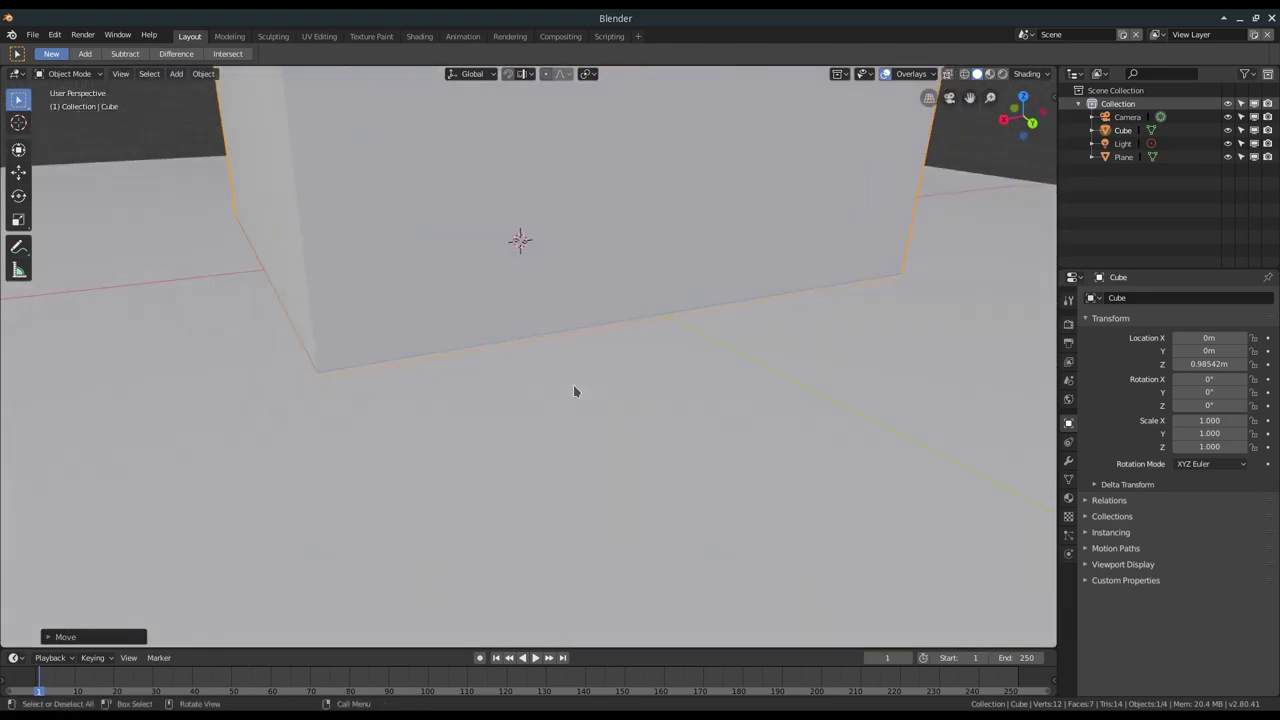
Fine-tune the cube's height to Z 1.0014 m and check it from below the plane
key("g")
key("z")
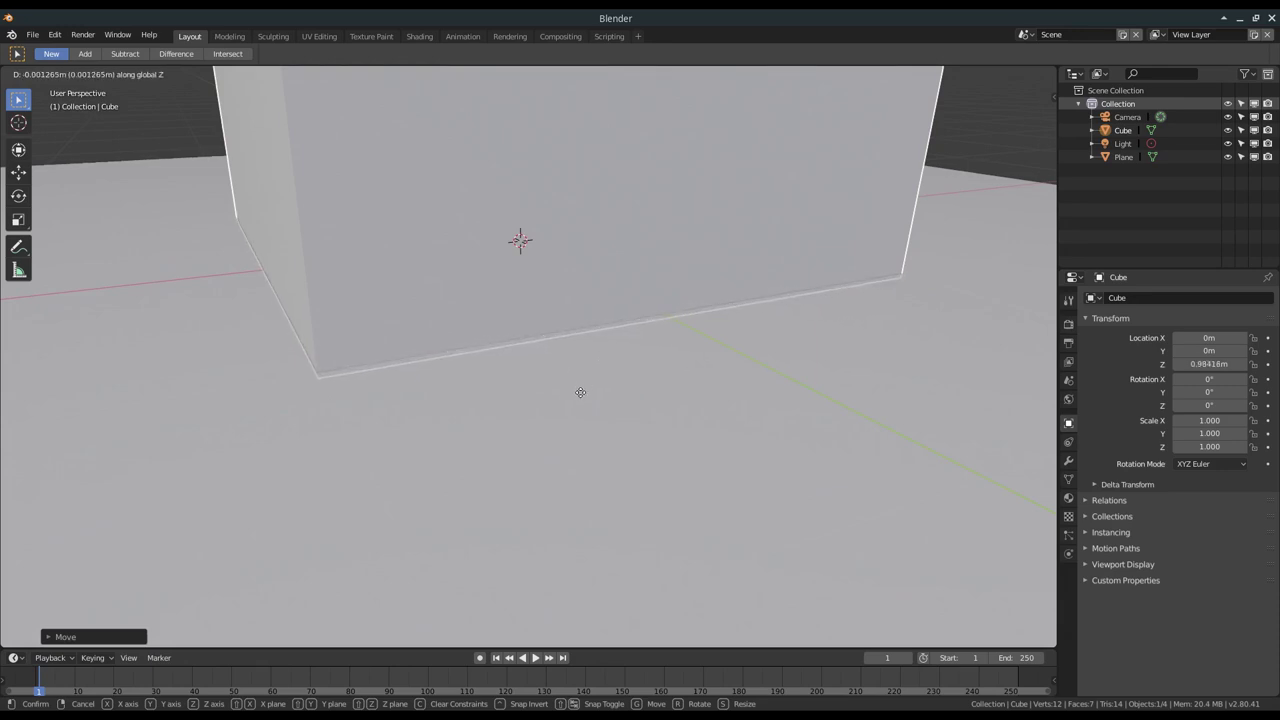
left_click(594, 336)
mouse_move(594, 334)
middle_mouse_down()
mouse_move(573, 413)
mouse_move(576, 380)
middle_mouse_up()
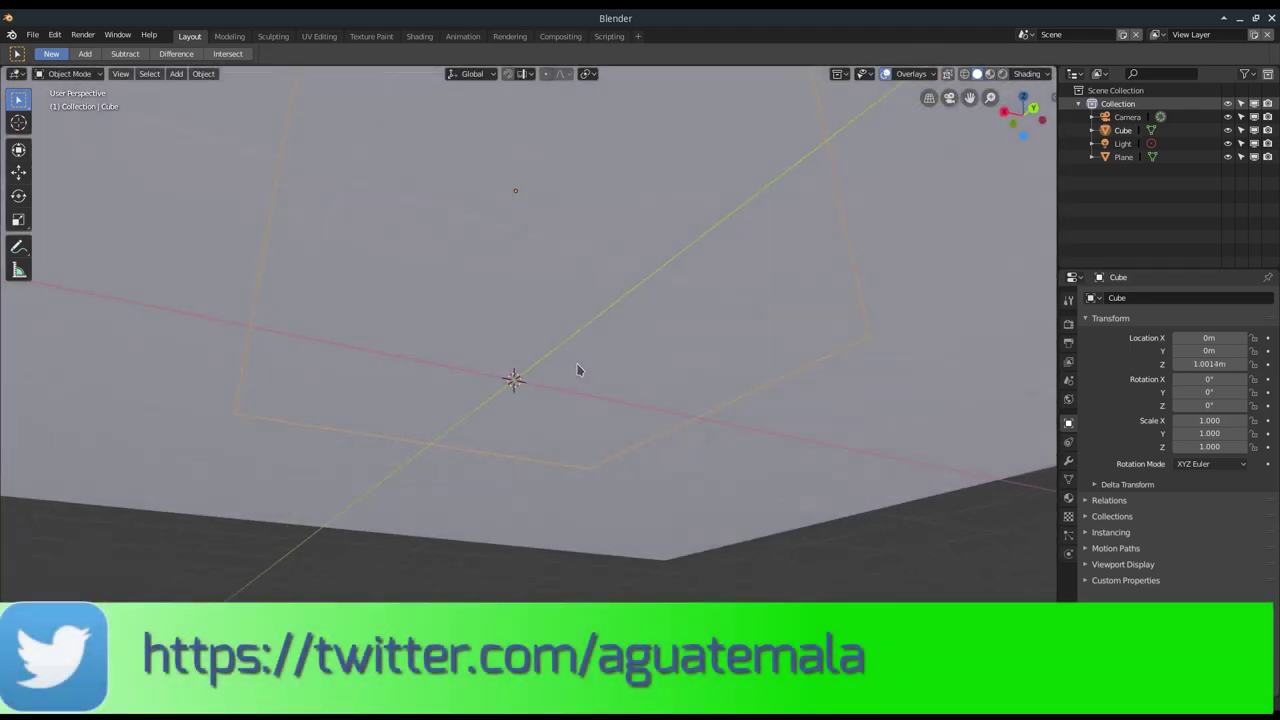
scroll(580, 377, "down", 5)
scroll(580, 377, "down", 2)
scroll(580, 377, "down", 2)
scroll(578, 357, "up", 1)
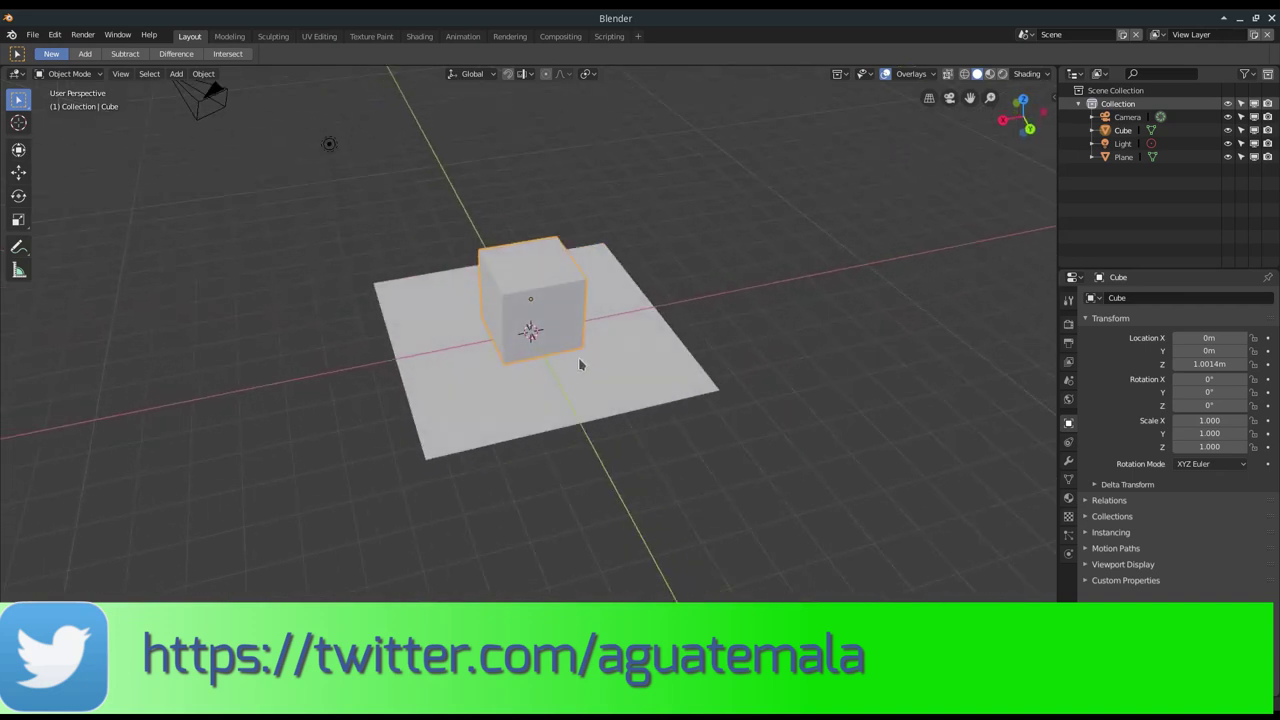
scroll(578, 349, "up", 4)
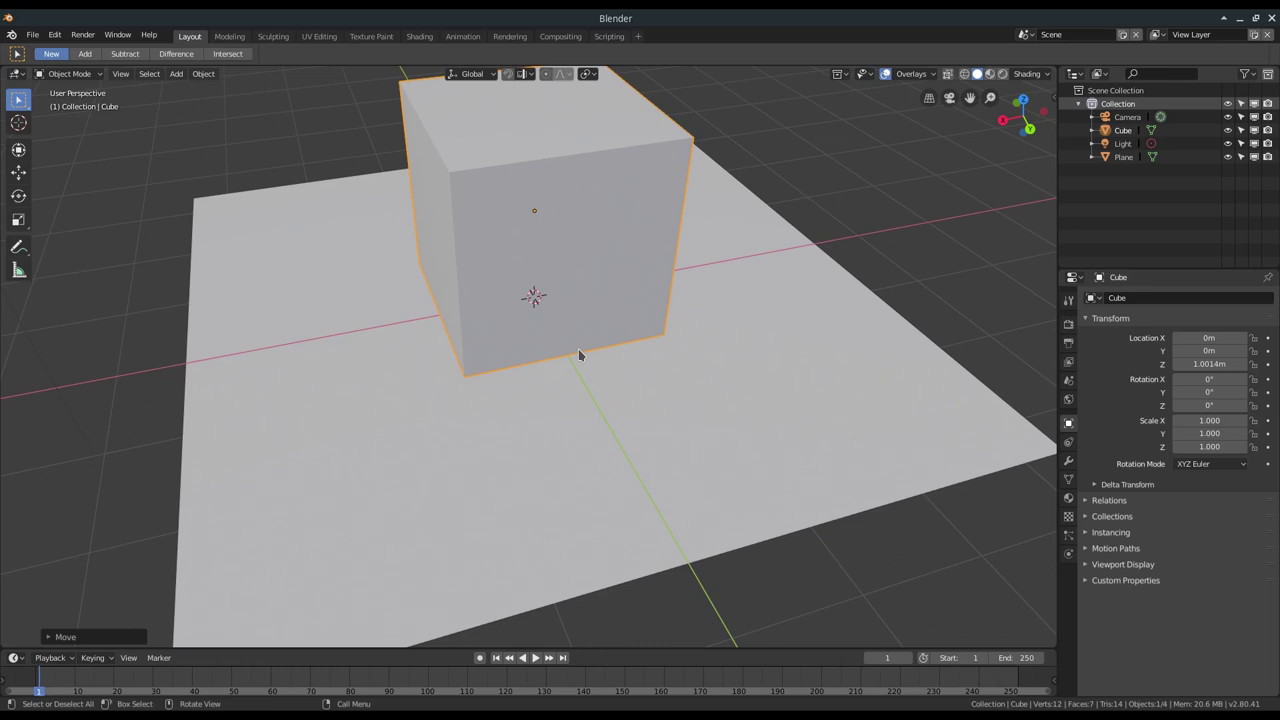
middle_click_drag(578, 352, 583, 317)
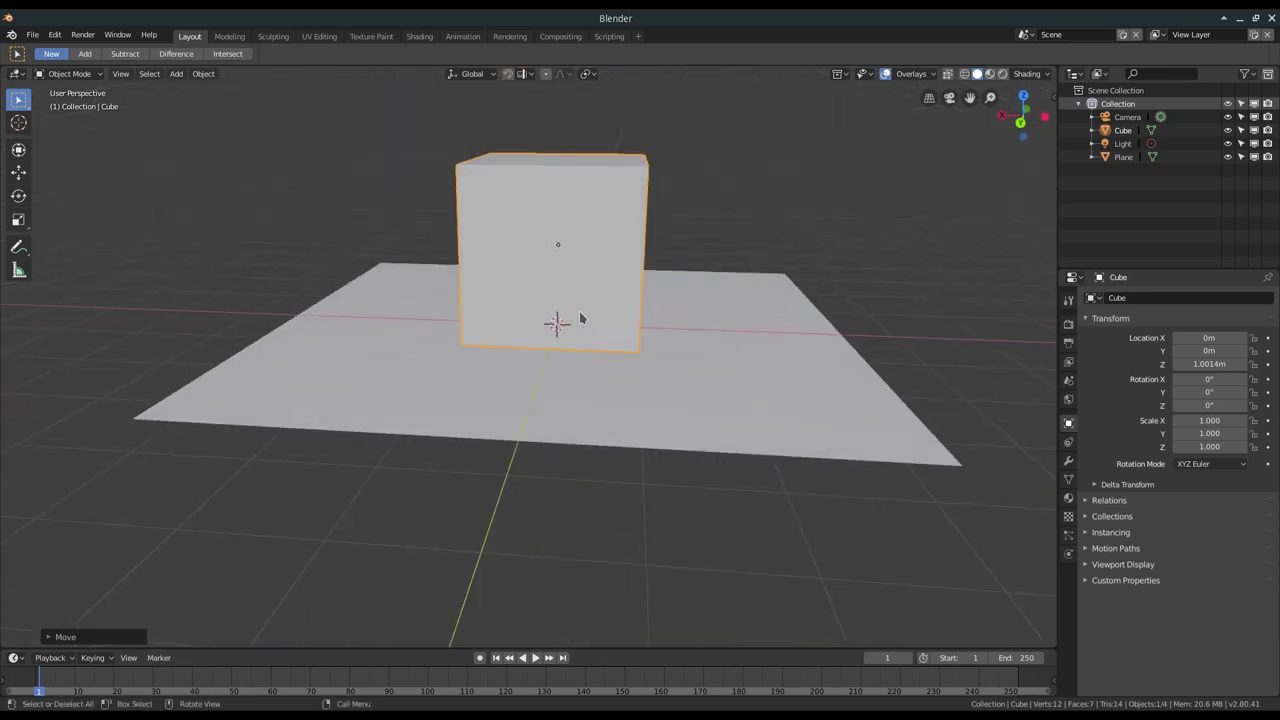
scroll(583, 311, "up", 3)
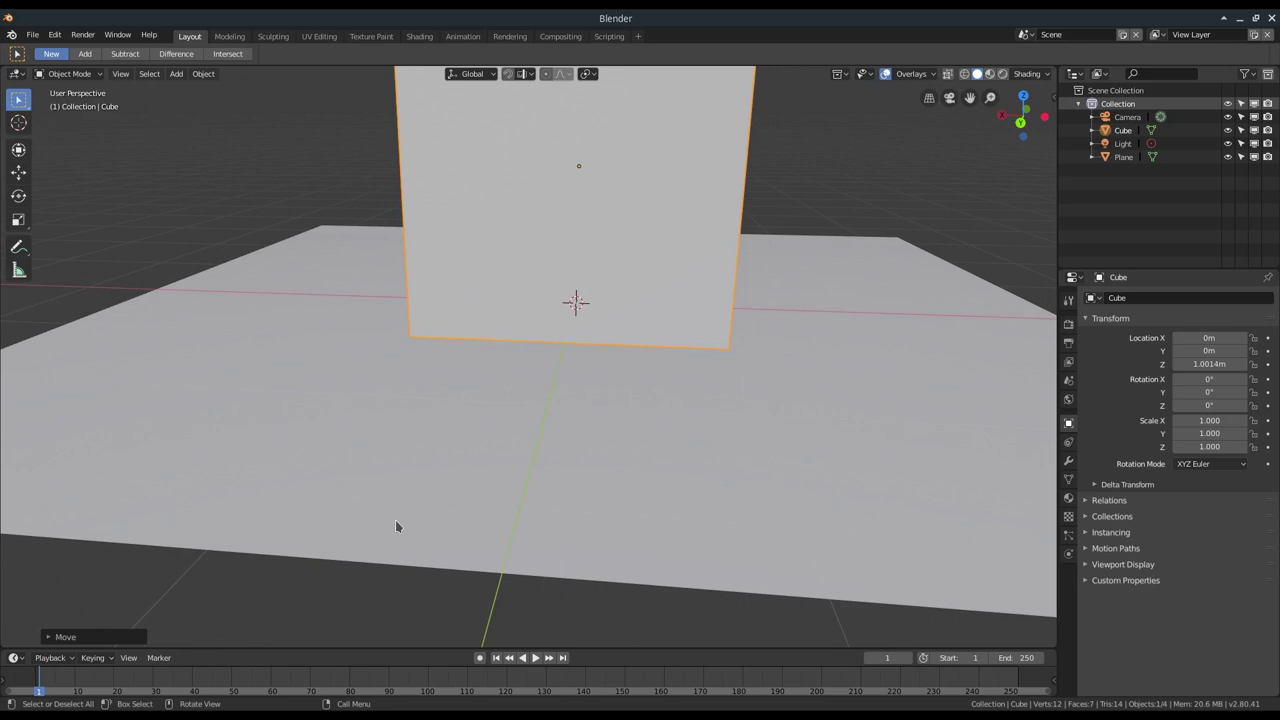
scroll(483, 366, "down", 4)
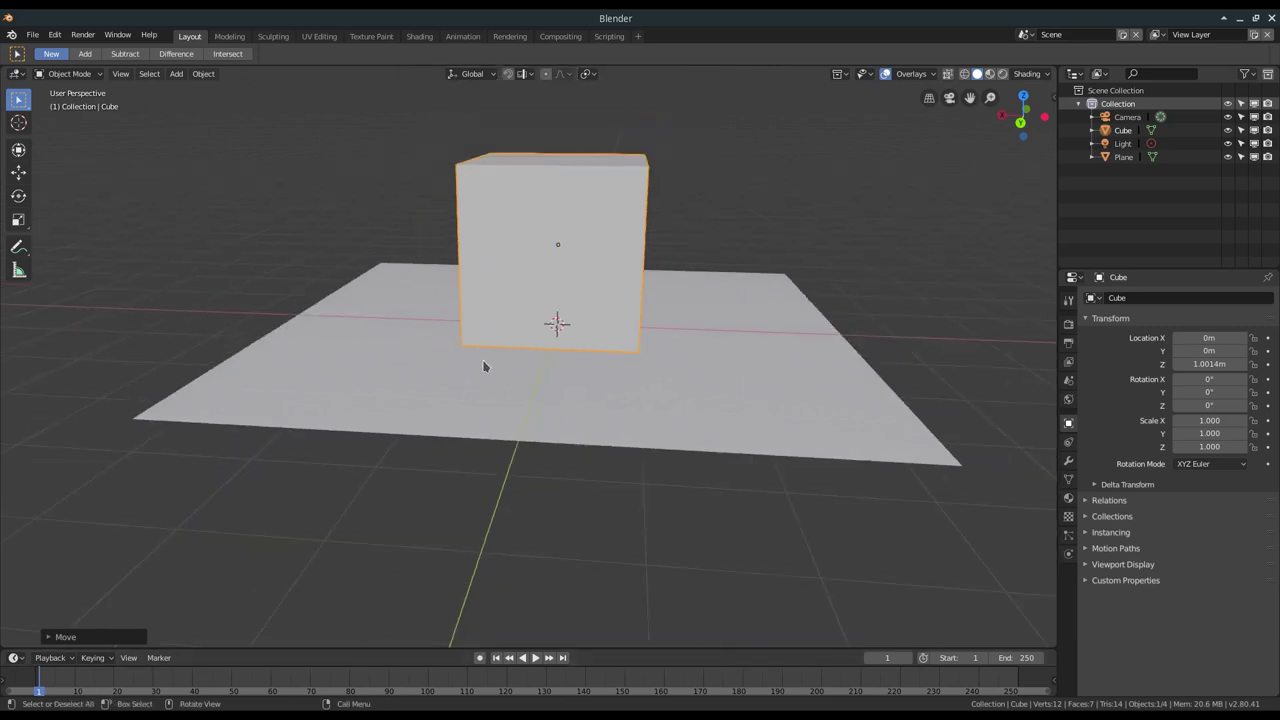